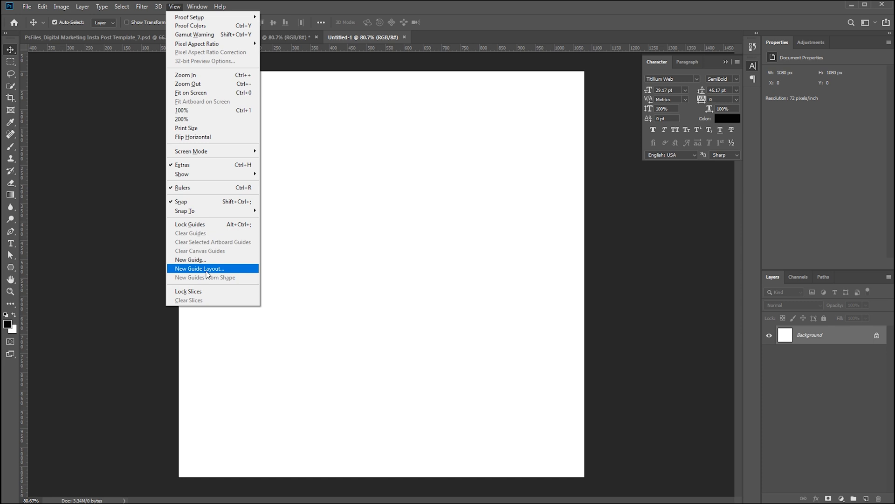
- Add a guide layout that marks equal margins along all four sides of the canvas
click(206, 270)
drag(260, 0, 407, 200)
click(464, 208)
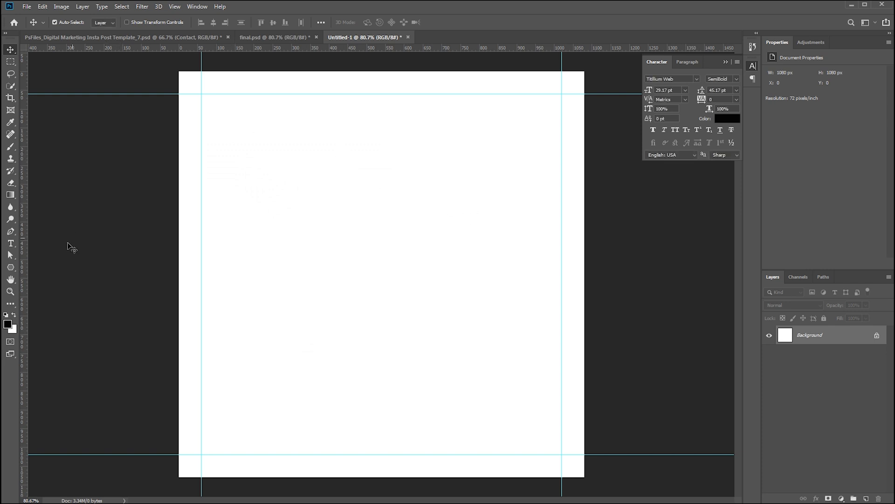
- Draw a black rectangle of about 1101 × 1101 px that covers the whole canvas
click(10, 267)
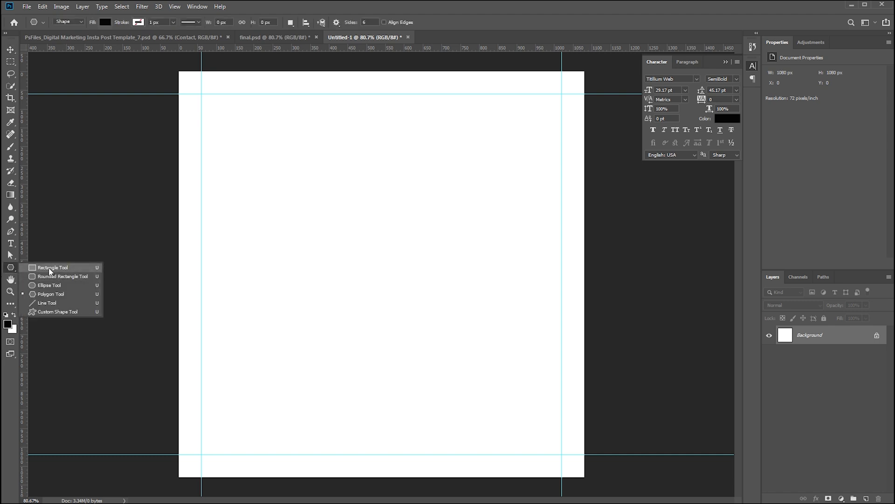
click(50, 268)
drag(175, 68, 590, 480)
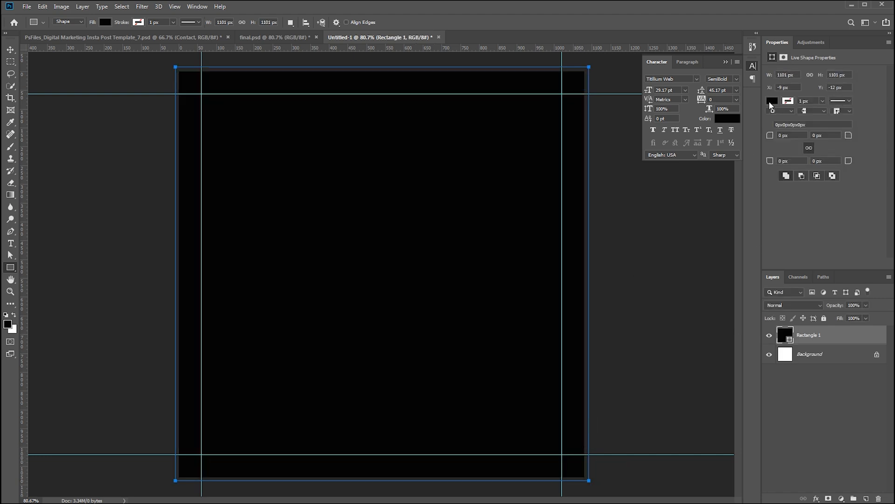
click(771, 102)
click(860, 118)
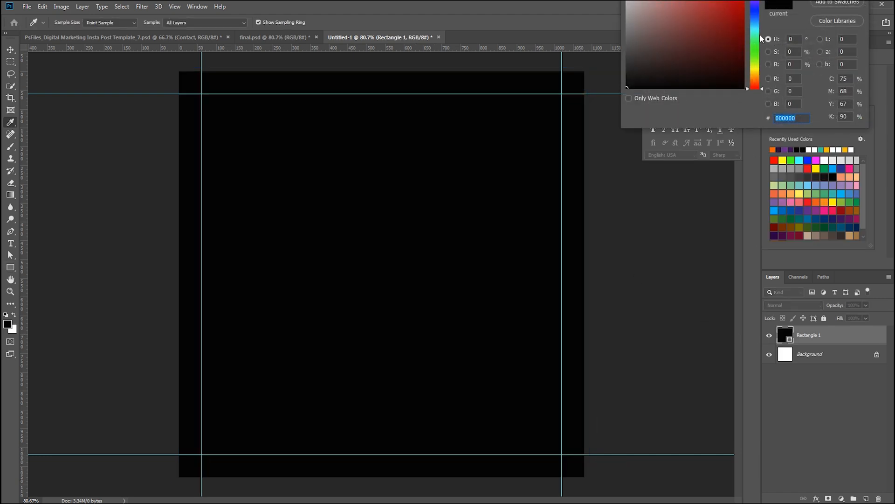
click(756, 18)
click(734, 17)
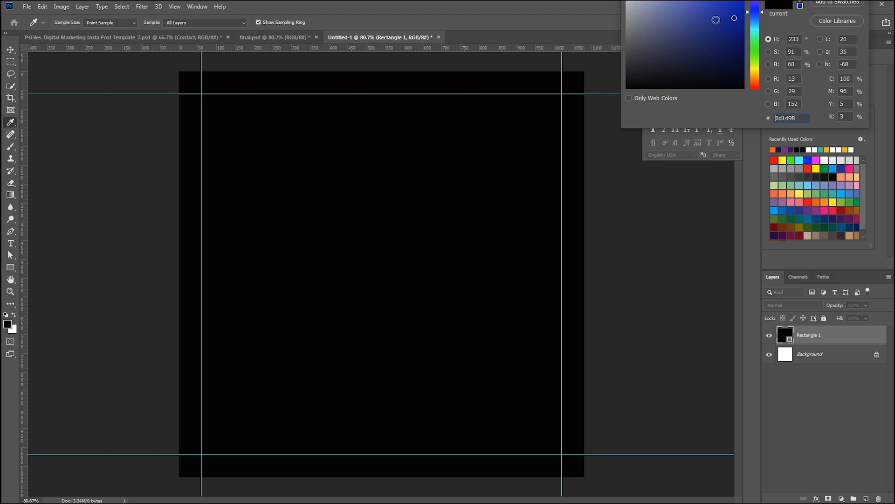
key(Return)
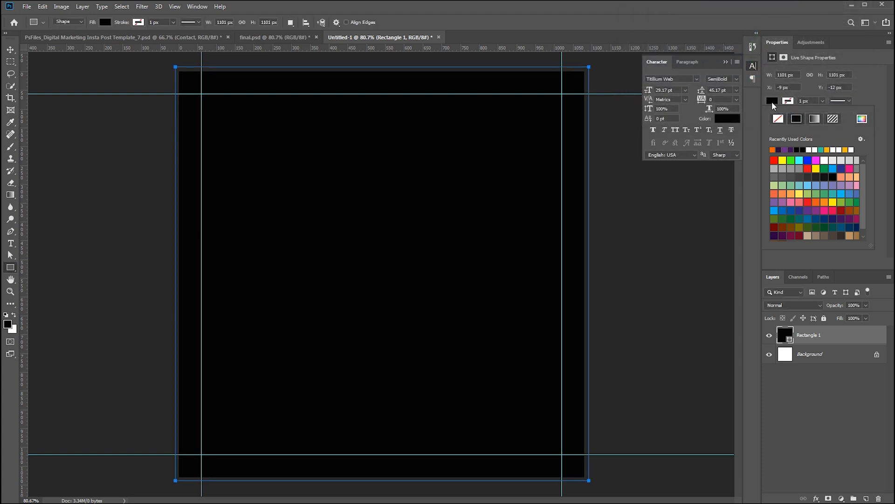
click(772, 102)
- Change the fill of the canvas-sized rectangle to a dark navy blue
double_click(785, 335)
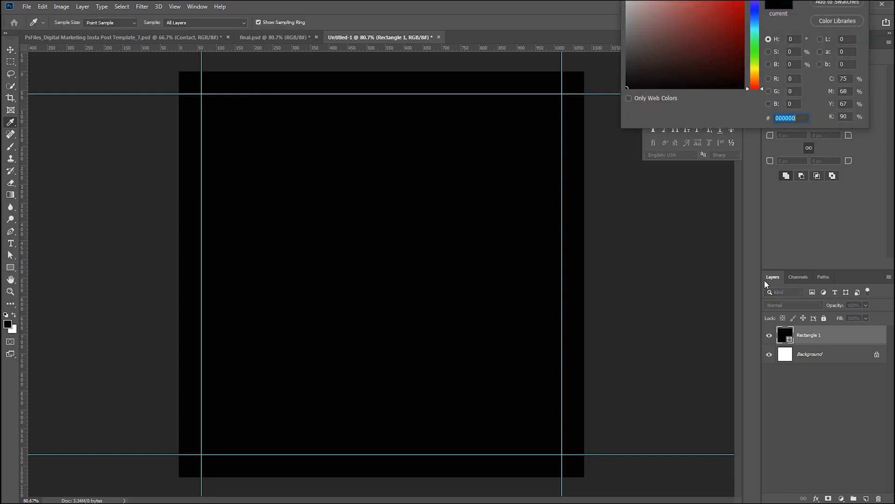
drag(700, 1, 657, 73)
click(712, 136)
click(674, 145)
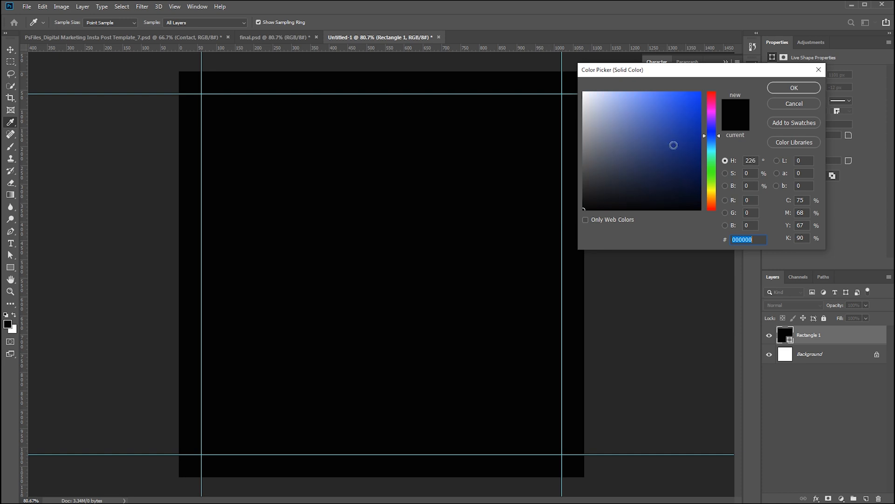
click(680, 157)
click(680, 169)
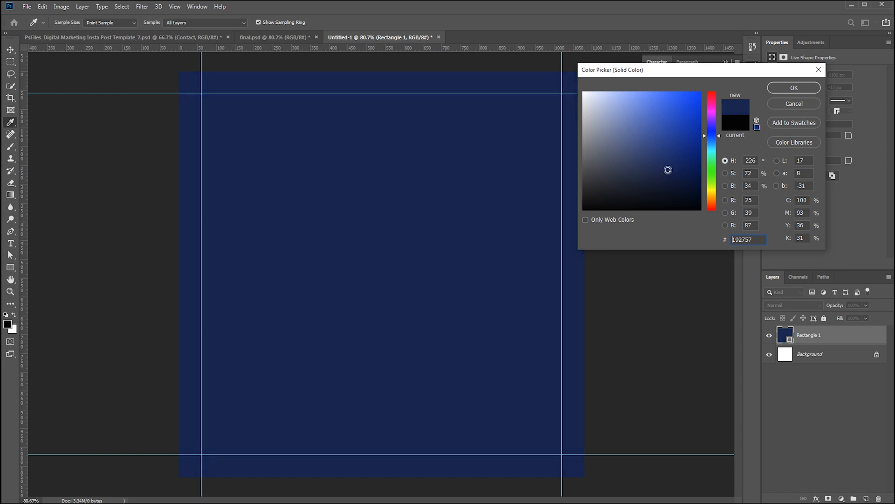
click(667, 162)
click(667, 166)
click(793, 88)
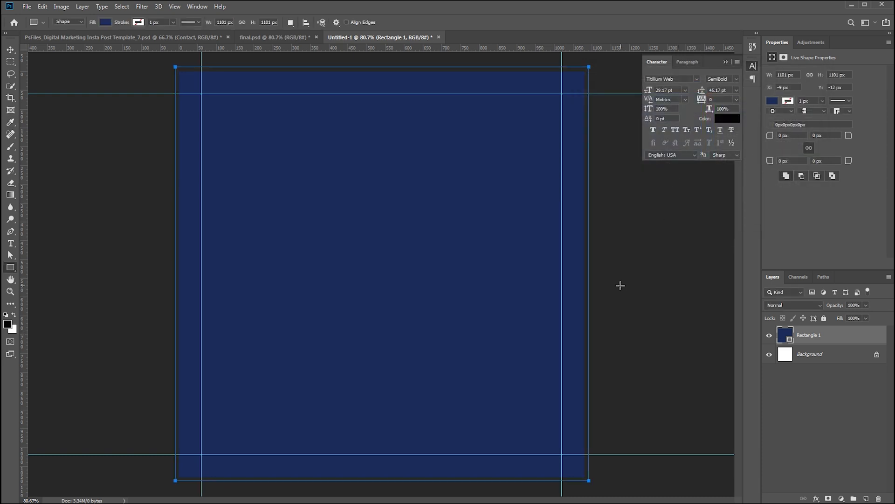
- Draw a six-sided polygon of about 702 × 810 px, pointing upward, over the navy background
right_click(14, 267)
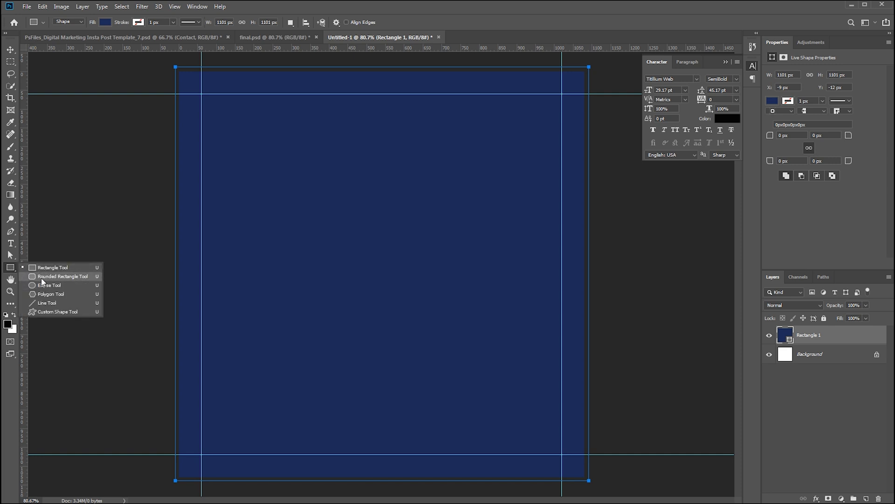
click(45, 294)
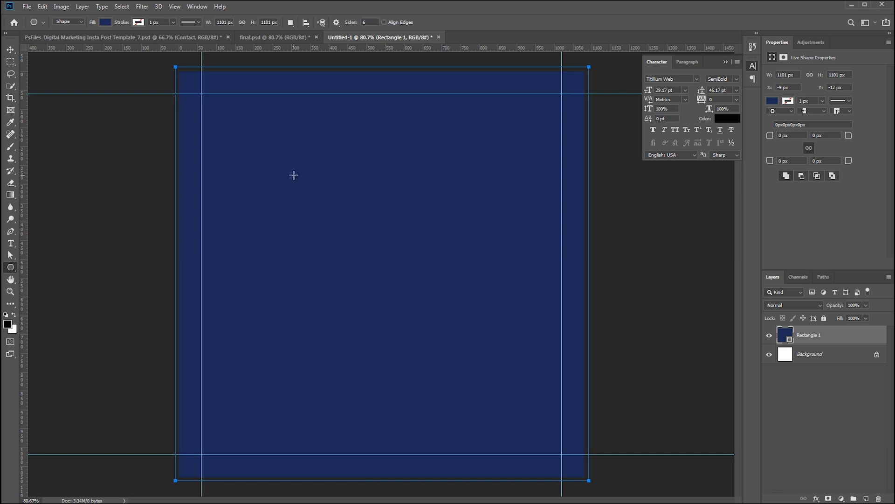
click(327, 170)
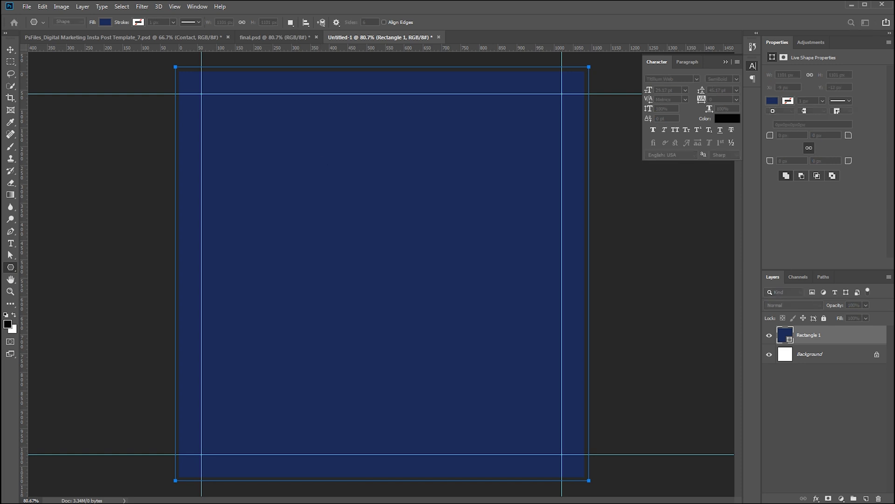
drag(329, 158, 366, 388)
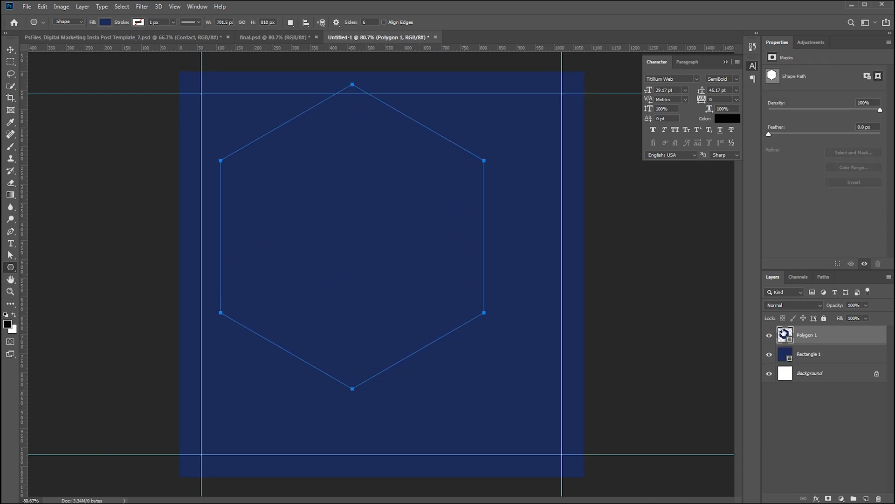
- Fill the hexagon with white (ffffff)
double_click(785, 335)
click(583, 92)
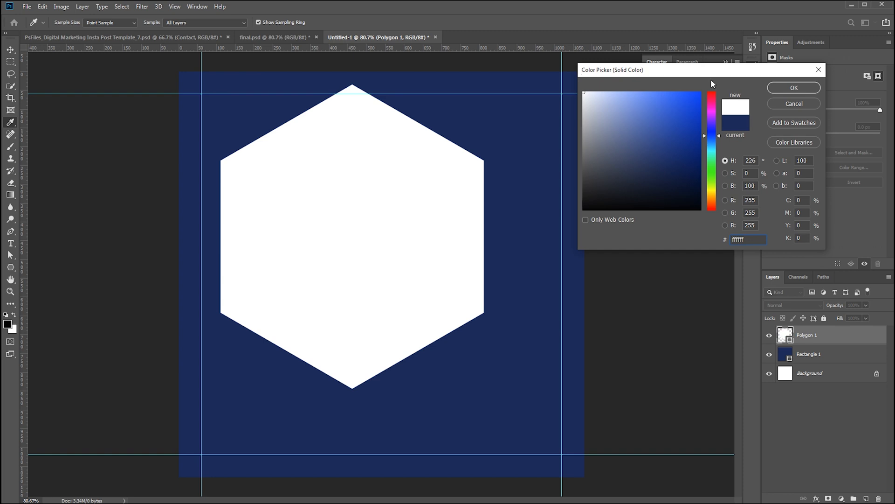
click(785, 89)
- Round the white hexagon's corners in Corner Edit, ending with a radius of 80
drag(201, 162, 154, 150)
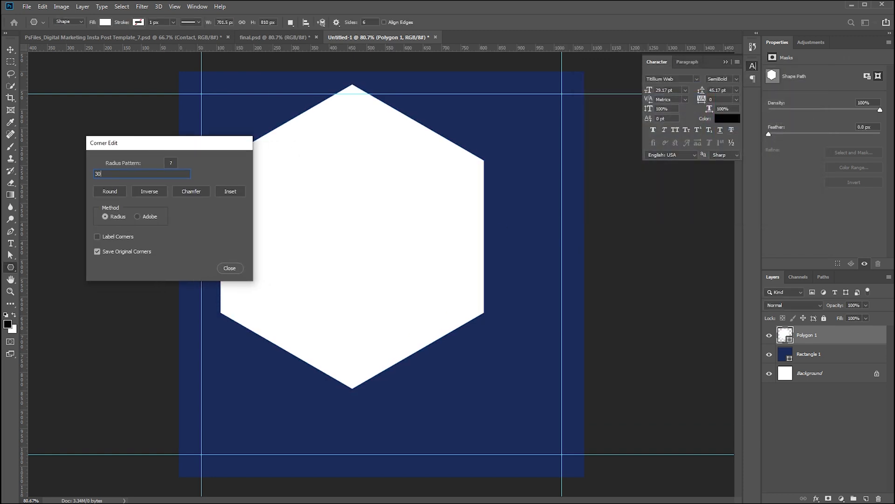
click(115, 191)
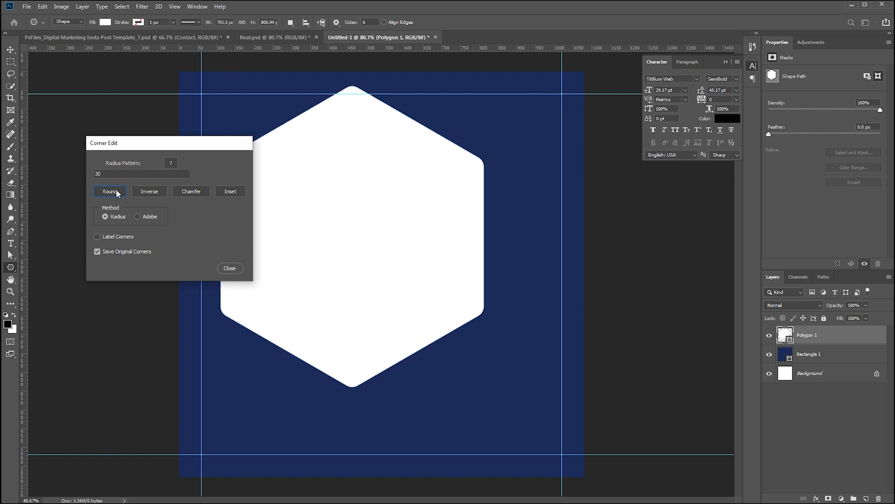
double_click(105, 173)
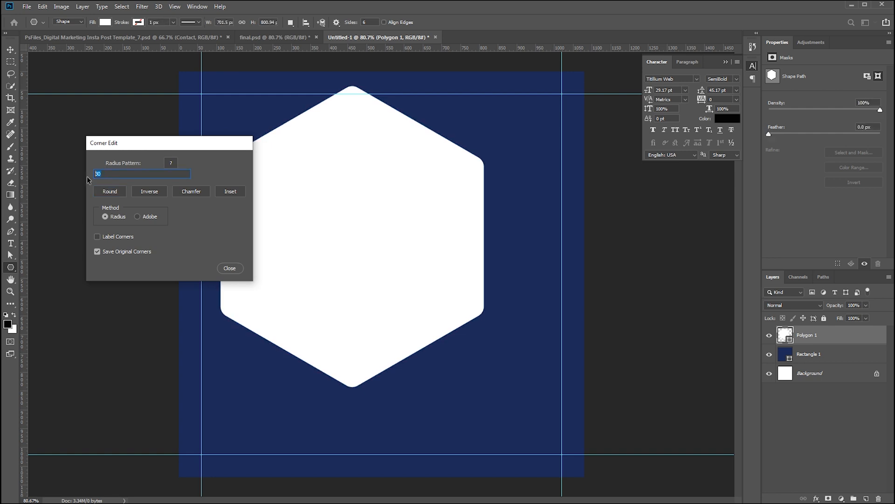
text(60)
click(116, 191)
click(106, 192)
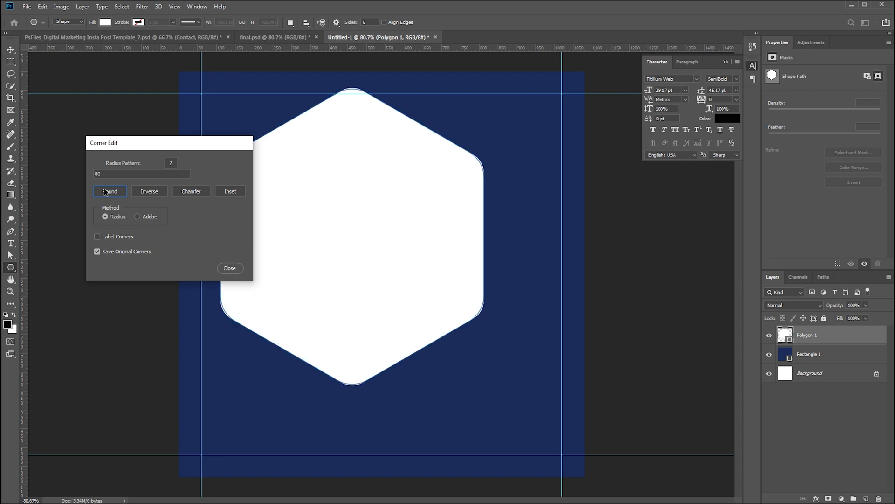
click(231, 269)
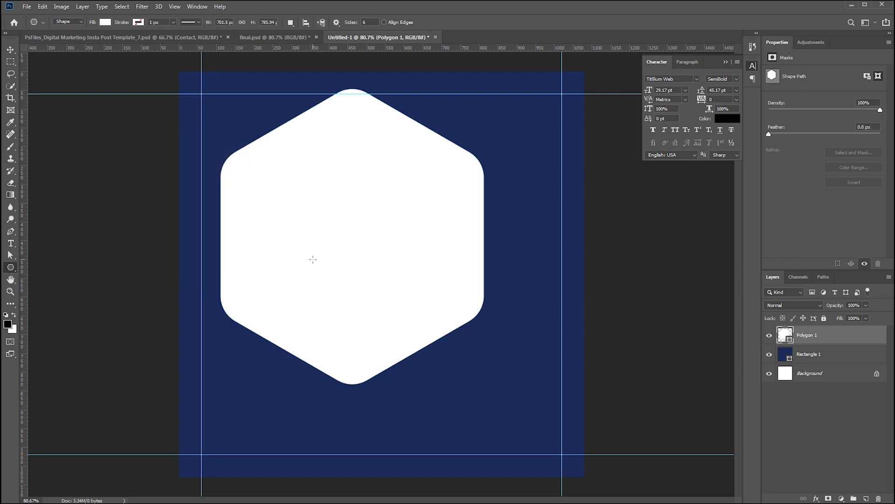
- Move the hexagon partly off the canvas's upper-left corner and place a duplicate to the right of it
key(v)
drag(356, 250, 195, 207)
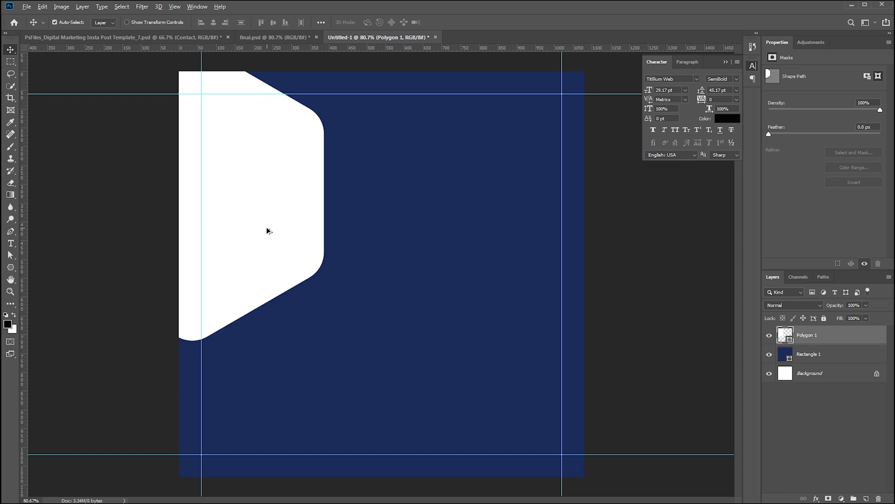
drag(317, 219, 567, 250)
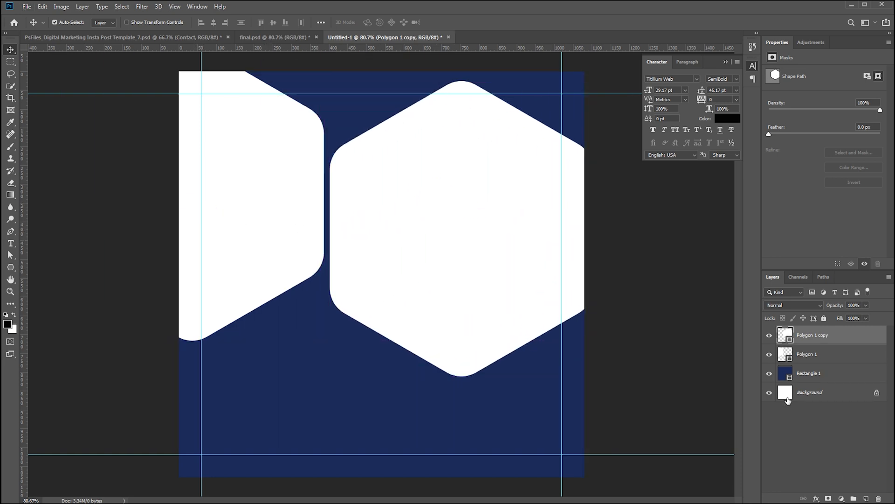
- Replace the original background layer with a locked group named Background that contains the navy rectangle
click(813, 395)
key(Delete)
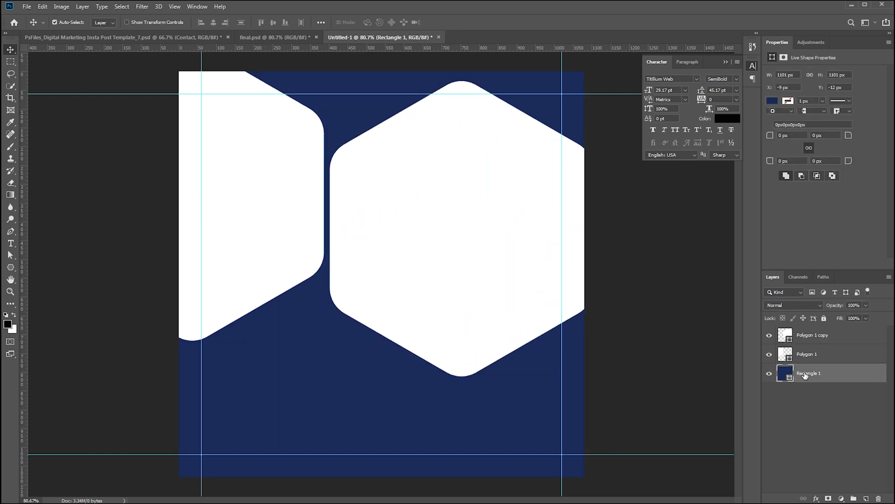
key(ctrl+g)
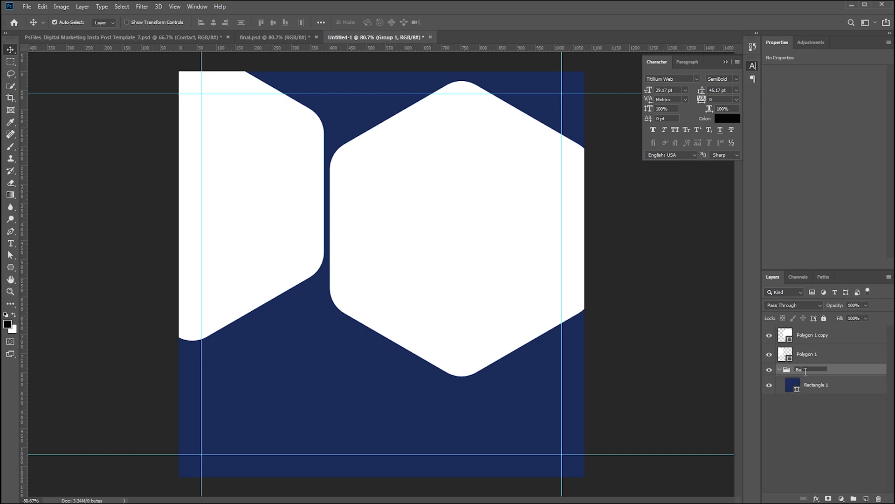
key(Return)
click(780, 370)
click(823, 318)
- Enlarge the duplicate hexagon to about 859 × 963 px and position it over the canvas's upper-right area
click(470, 213)
drag(446, 245, 462, 155)
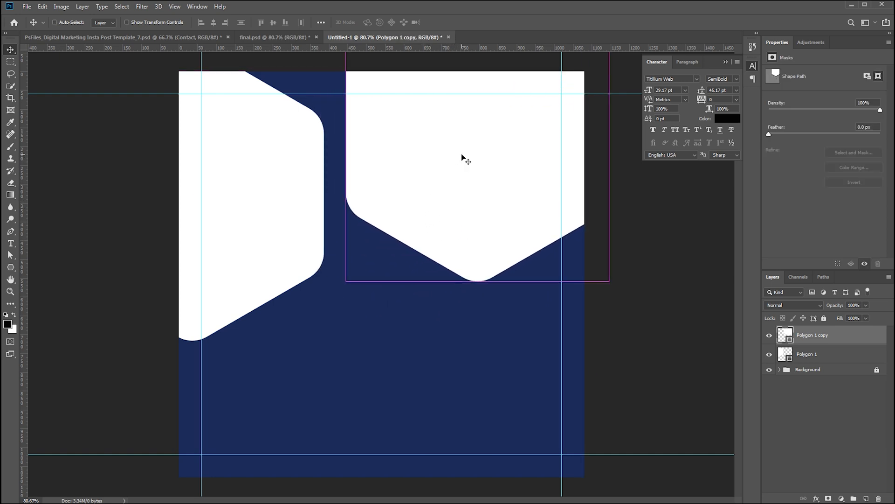
key(ctrl+t)
drag(347, 285, 330, 390)
drag(382, 317, 380, 295)
drag(367, 265, 364, 254)
key(Return)
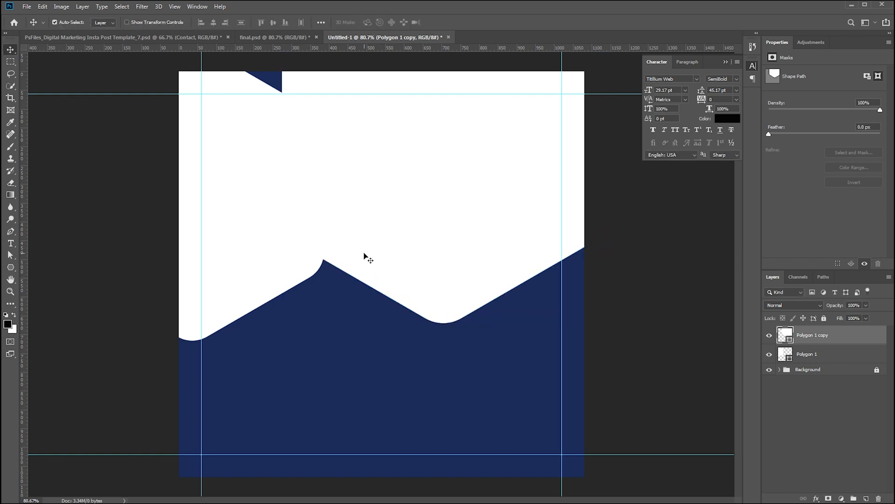
- Extend the enlarged hexagon downward through its lower anchor points to about 866 × 1038 px
key(a)
drag(247, 167, 656, 348)
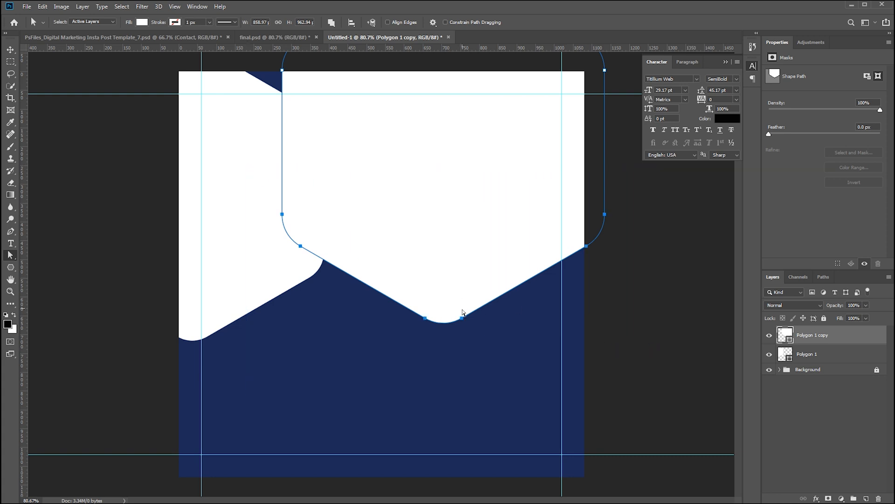
drag(462, 319, 466, 351)
key(ctrl+z)
click(615, 314)
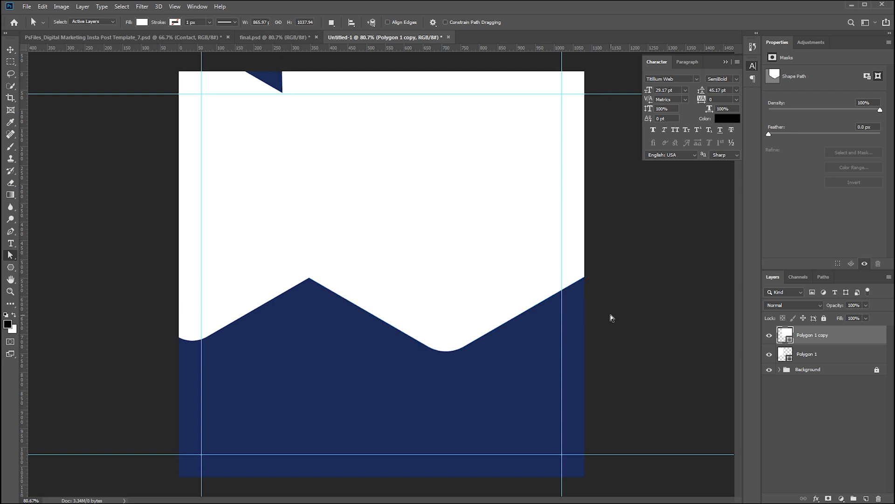
- Move the smaller hexagon higher at the canvas's left edge, so its lower tip sits above the large hexagon's tip
key(v)
drag(269, 262, 215, 225)
key(a)
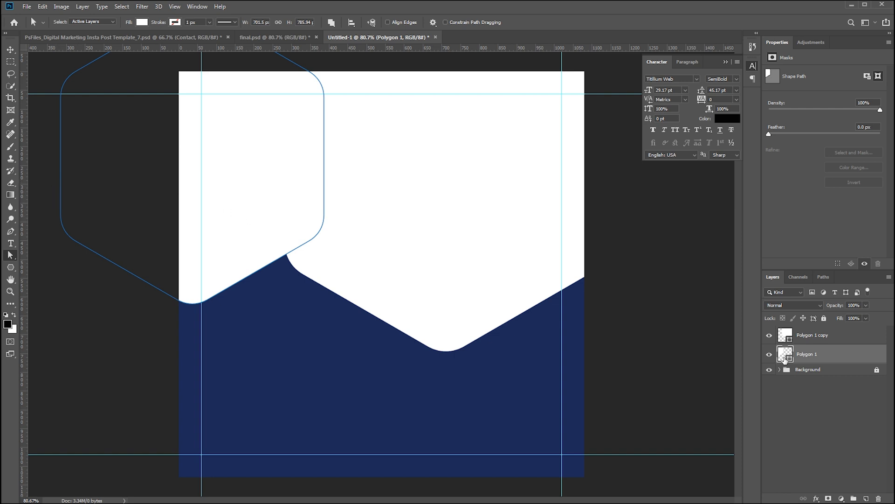
- Change the smaller hexagon's fill to dark orange (b5640d)
double_click(785, 354)
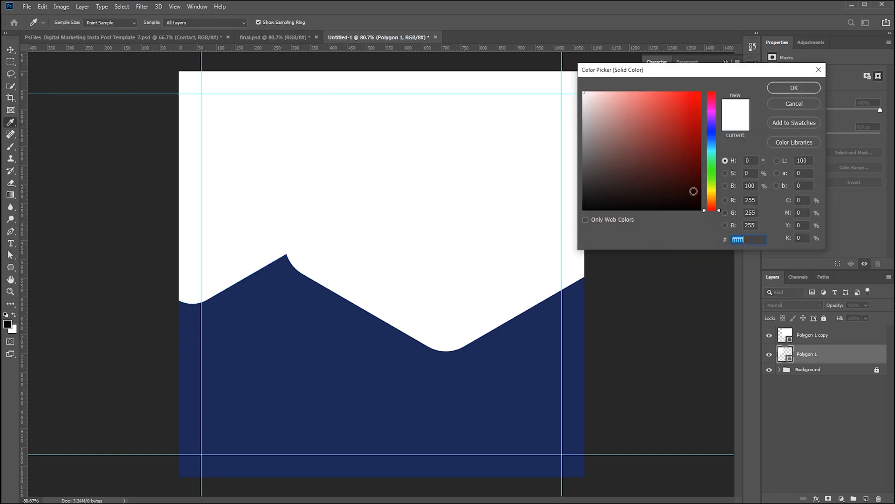
click(714, 198)
click(688, 108)
click(692, 99)
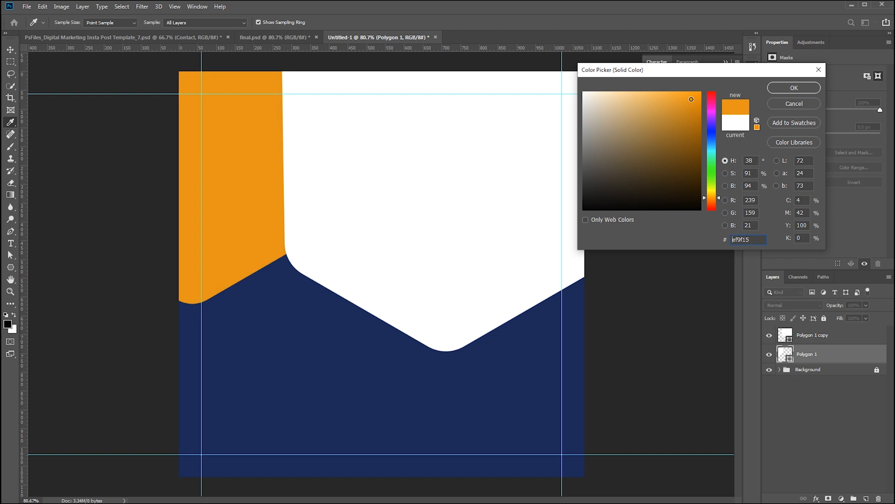
drag(691, 99, 693, 126)
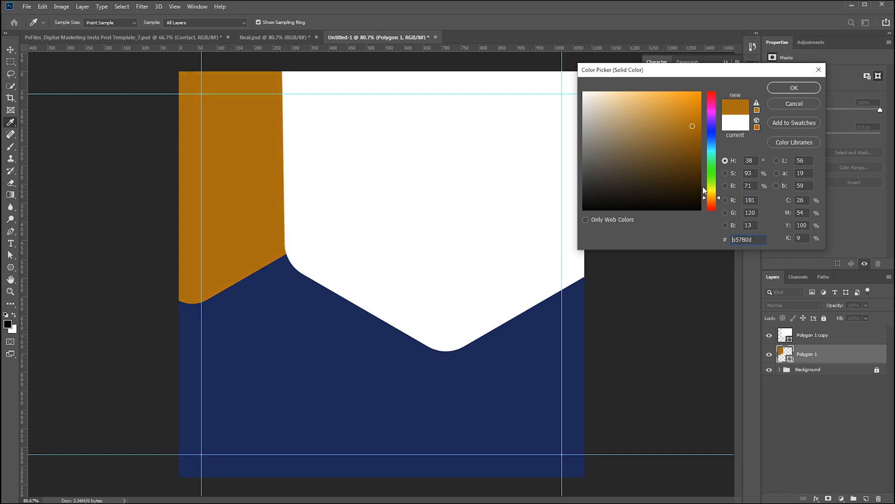
click(712, 200)
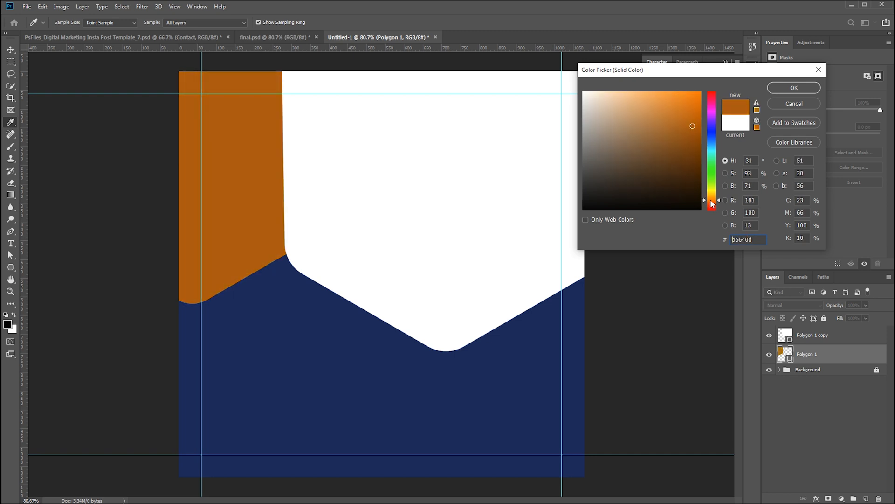
click(785, 89)
- Move the Polygon 1 layer above Polygon 1 copy and set its opacity to 0%
drag(785, 355, 797, 326)
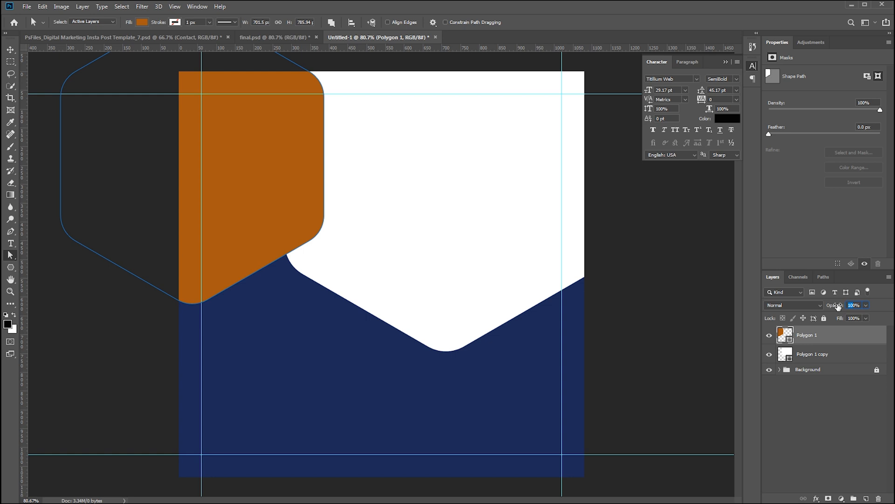
text(50)
key(Return)
text(0)
key(Return)
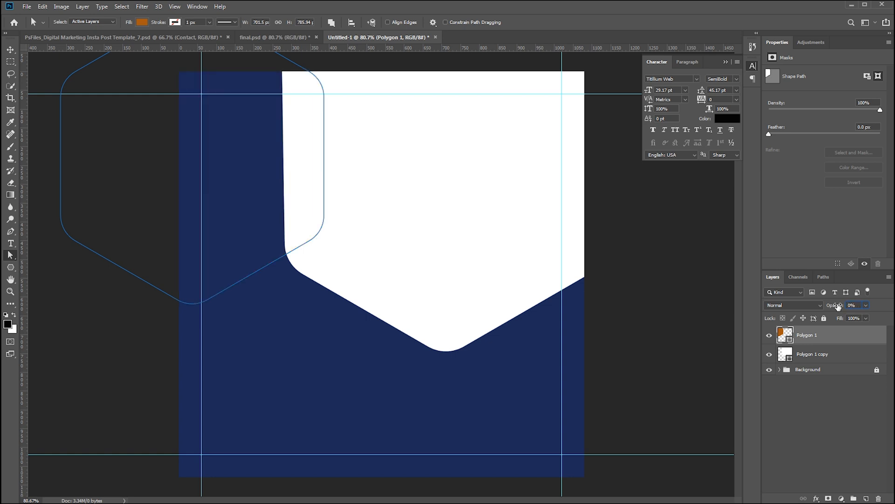
- Set the dark orange hexagon's layer opacity to 80% and move the shape slightly higher on the canvas
text(80)
key(Return)
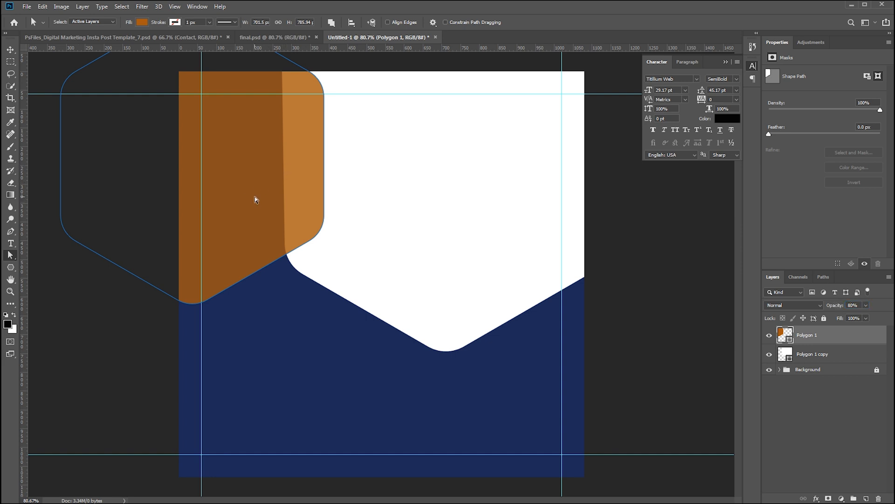
key(v)
drag(248, 195, 247, 169)
- Extend the dark orange hexagon downward through its lower anchor points to about 884 px tall, and shift it slightly right
key(a)
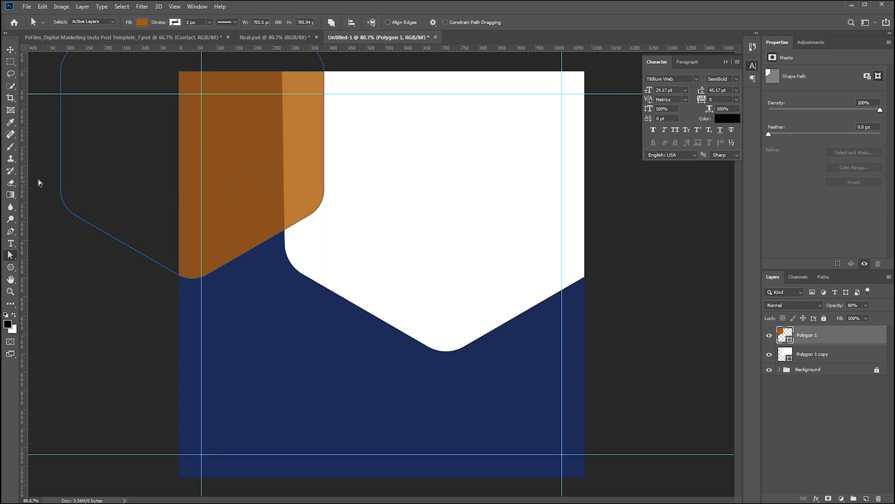
drag(47, 161, 354, 318)
drag(208, 274, 208, 313)
click(262, 336)
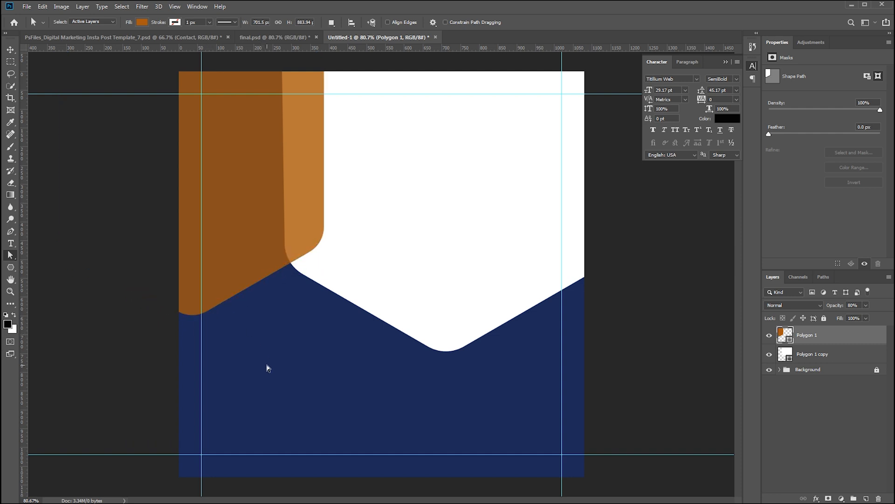
key(v)
drag(238, 204, 247, 197)
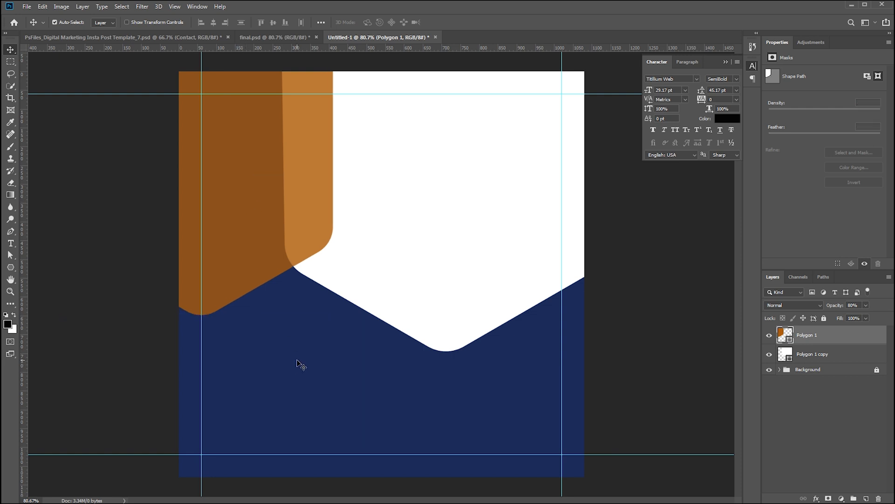
click(300, 365)
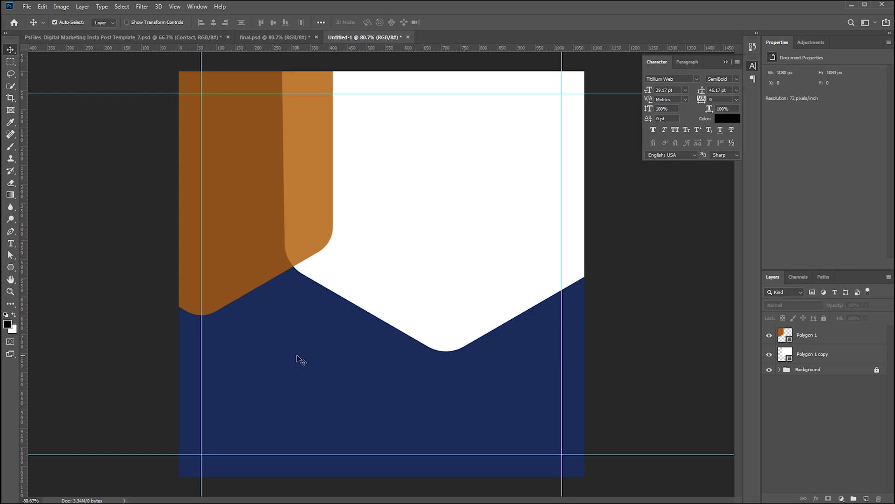
- Duplicate the dark orange hexagon and place the copy in the canvas's lower-left corner, with its tip just below the original
scroll(262, 272, down, 1)
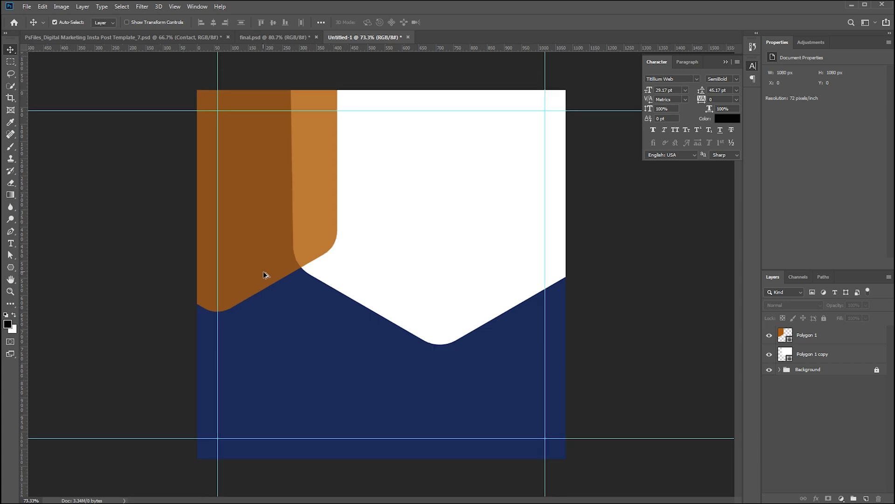
drag(264, 219, 295, 451)
drag(306, 336, 344, 400)
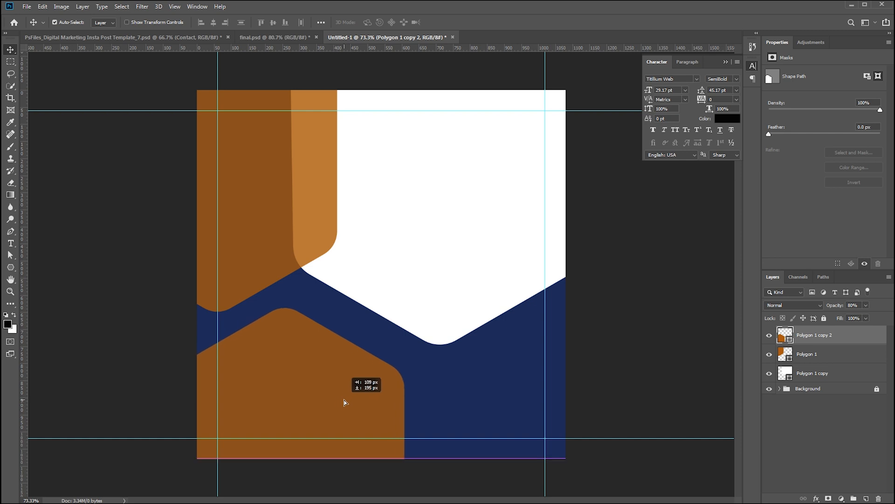
drag(344, 399, 342, 401)
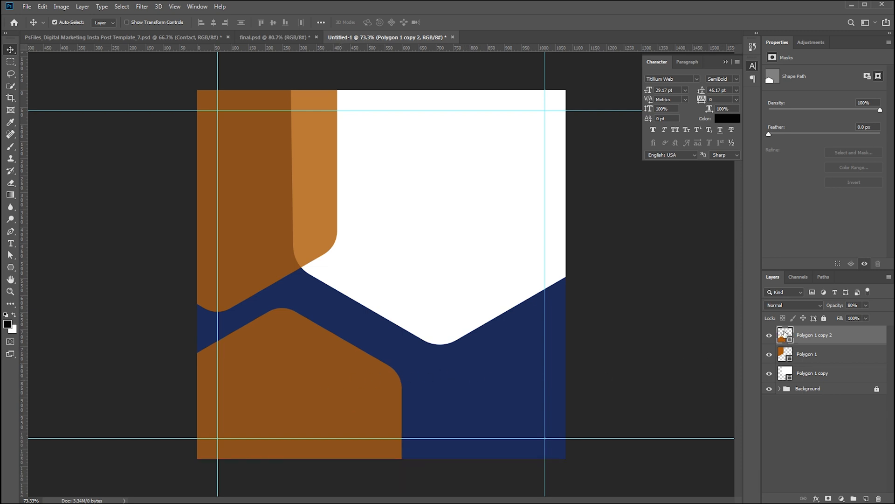
- Change the lower-left hexagon's fill to white and set its layer opacity to 100%
double_click(785, 335)
click(584, 92)
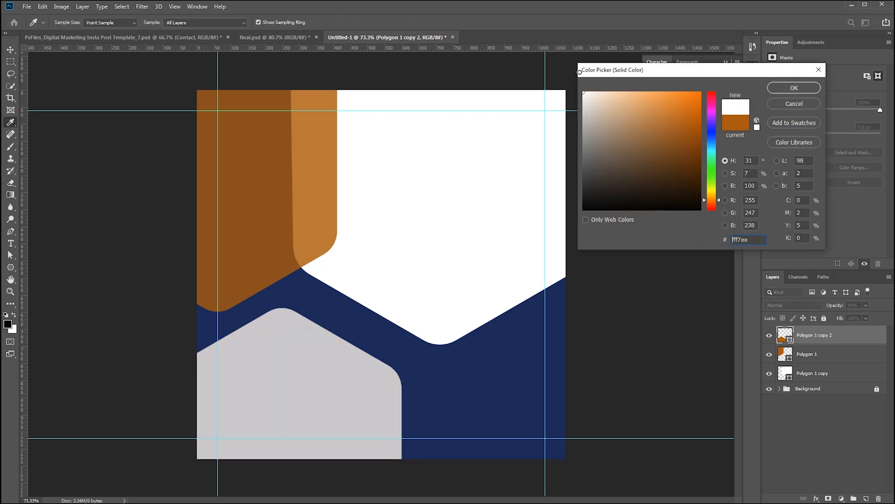
click(792, 88)
click(851, 307)
text(100)
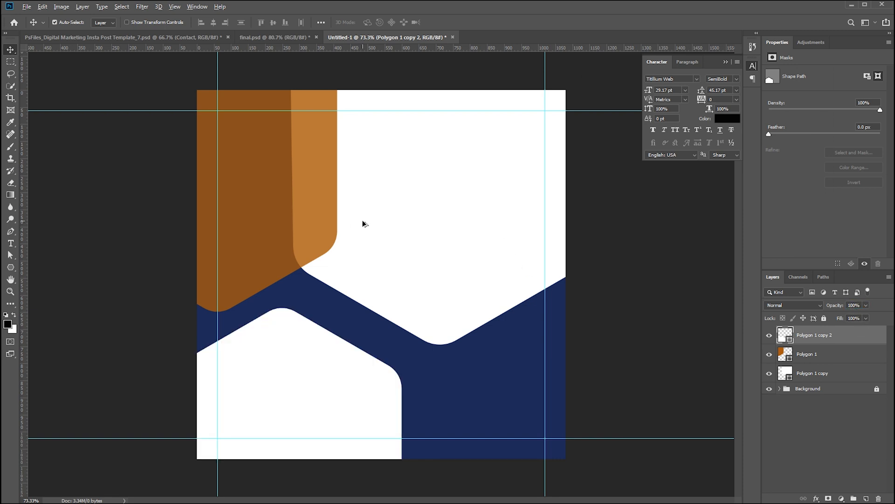
scroll(362, 224, up, 1)
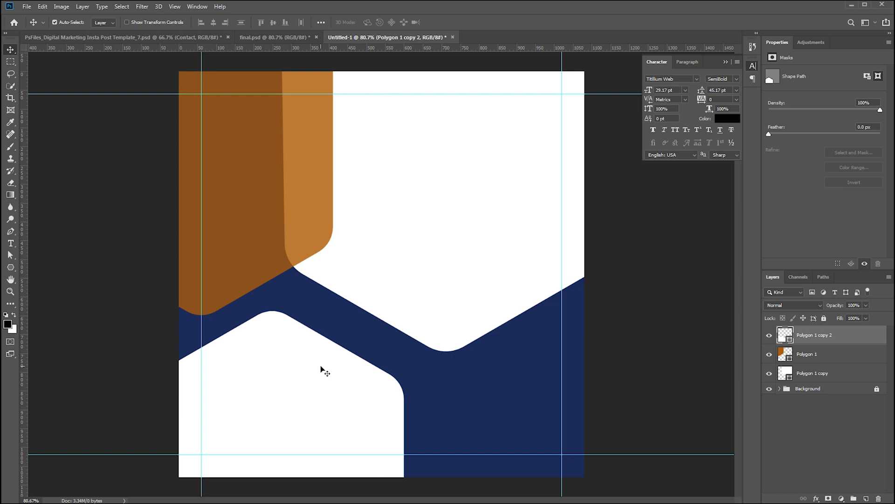
click(498, 211)
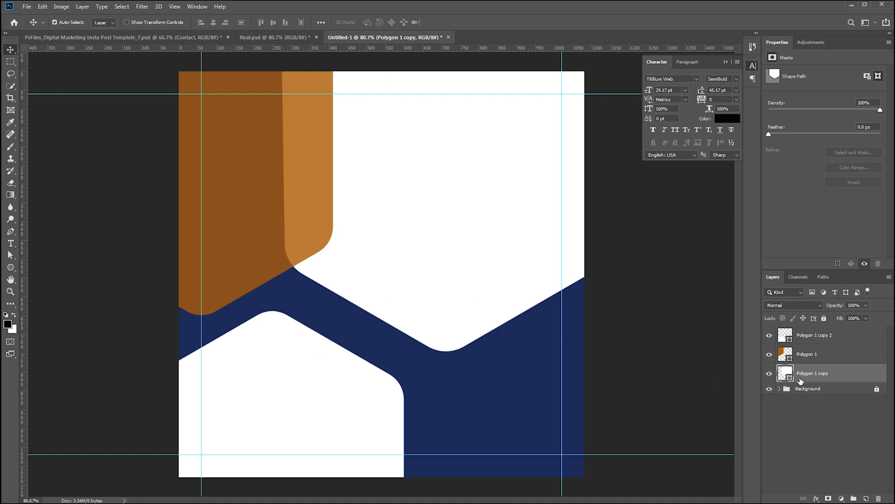
click(320, 380)
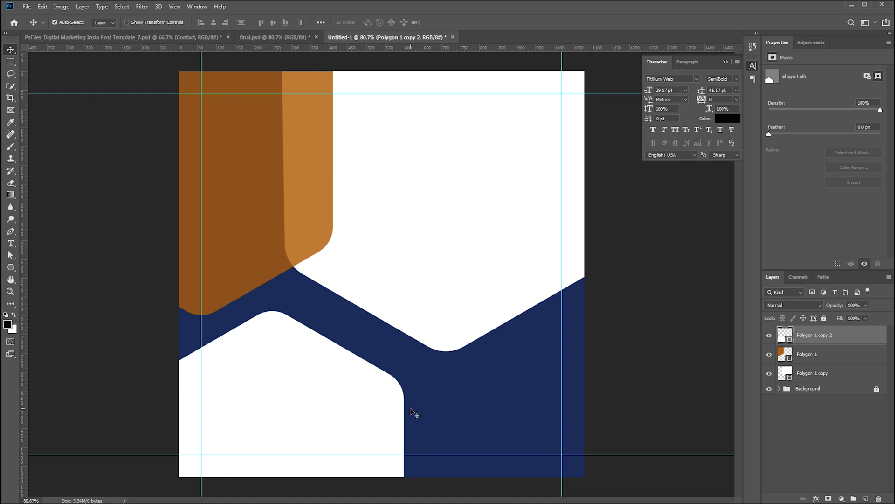
- Duplicate the large white hexagon and enlarge the copy around its centre to about 900 × 1078 px
click(438, 253)
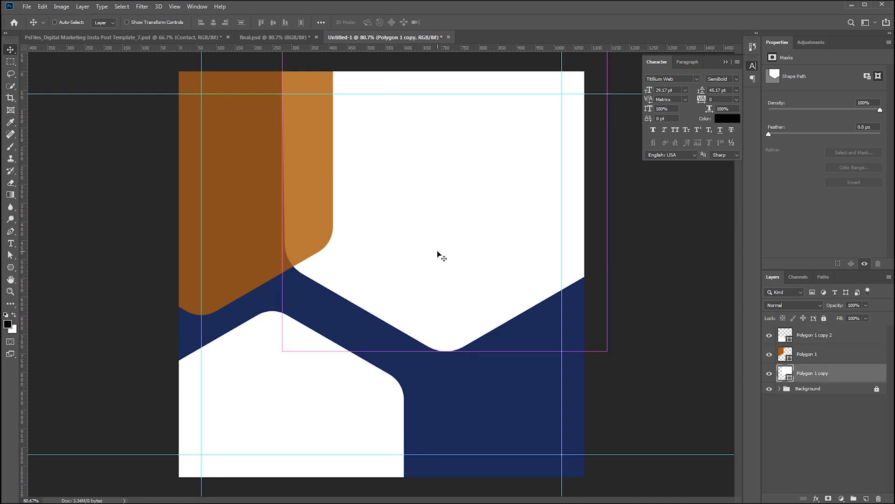
key(ctrl+j)
key(ctrl+t)
drag(438, 252, 432, 259)
key(ctrl+z)
drag(280, 350, 277, 356)
key(Return)
- Change the enlarged hexagon copy's fill to bright orange (ff8a00)
key(u)
click(105, 22)
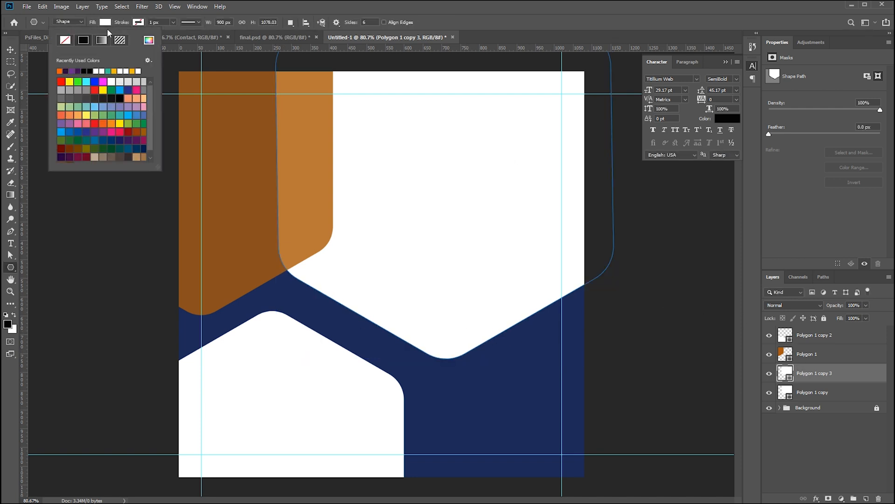
click(66, 40)
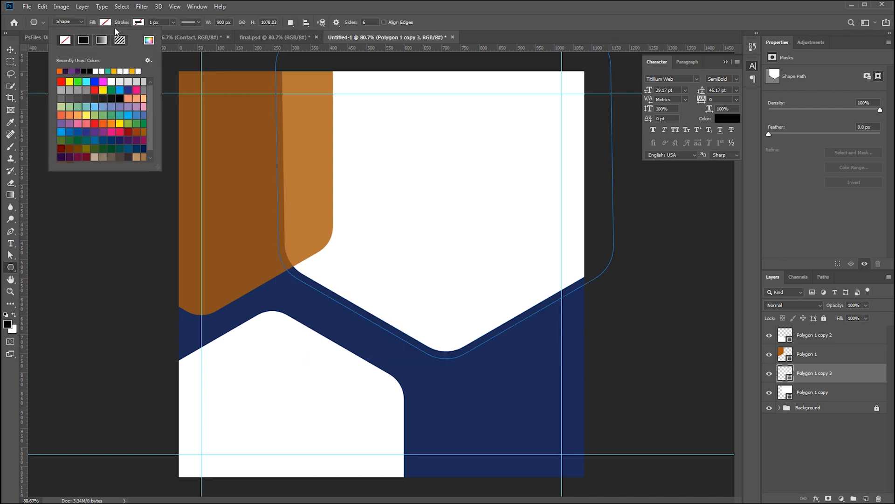
click(148, 41)
click(322, 182)
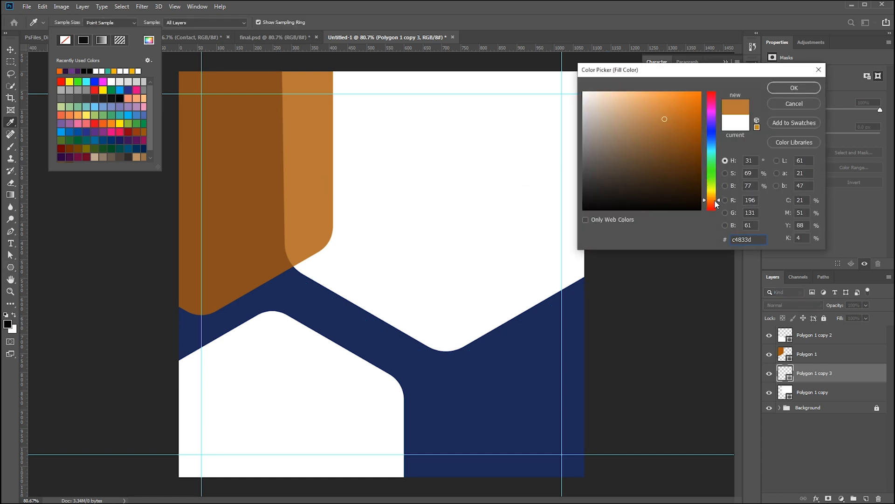
text(ff8400)
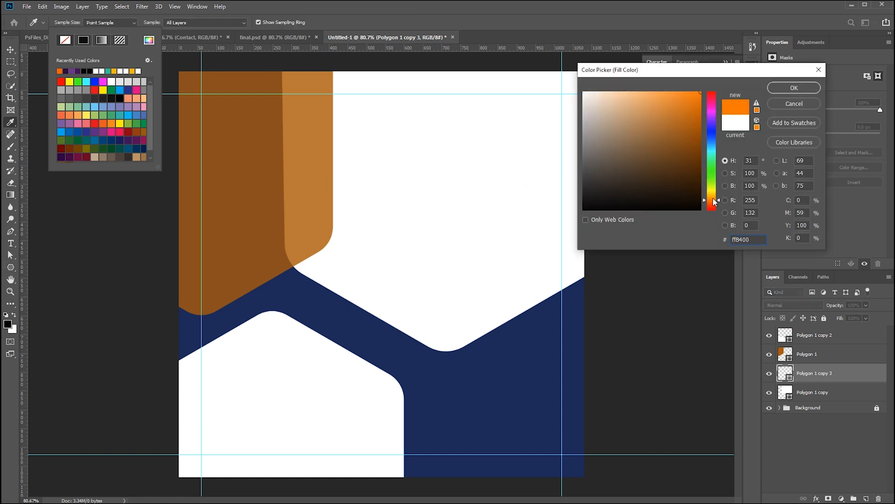
drag(719, 199, 721, 197)
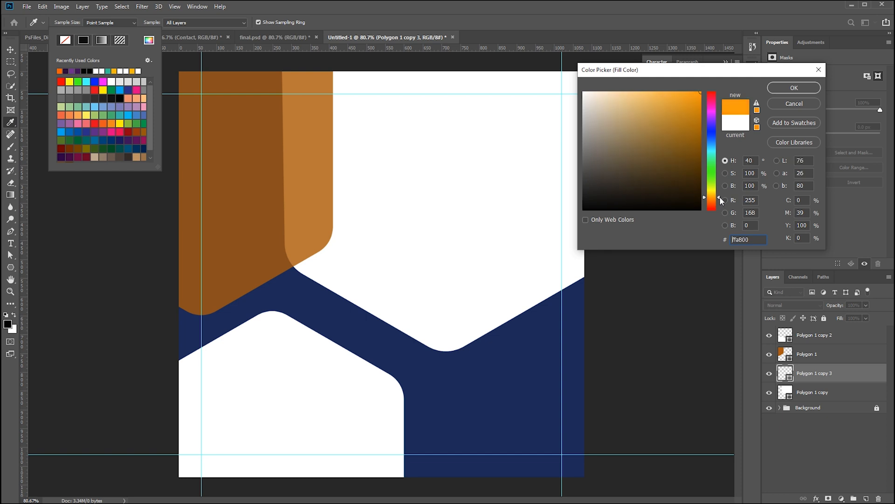
drag(720, 197, 720, 200)
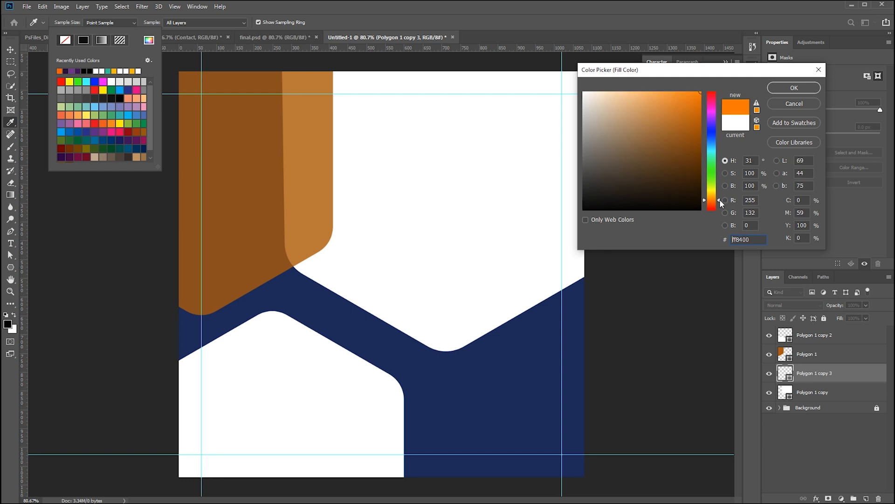
drag(721, 200, 720, 199)
click(783, 86)
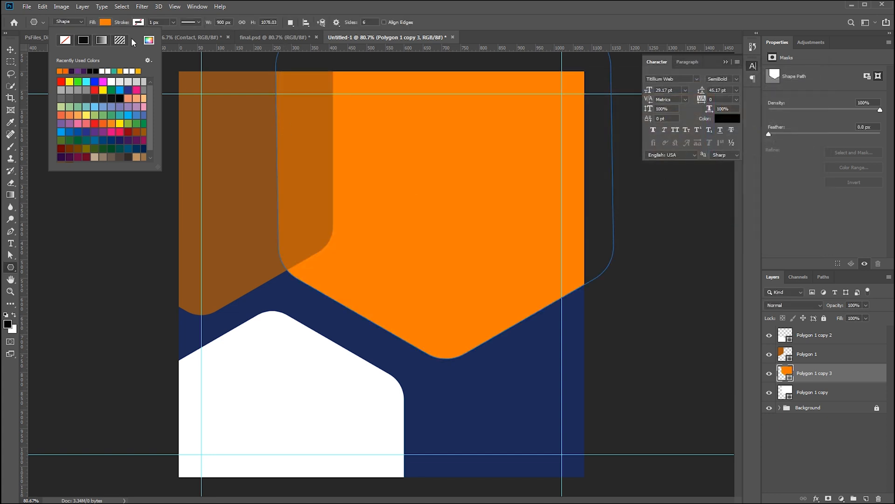
- Copy the fill's hex code ff8a00 and apply it as the stroke colour of the enlarged hexagon copy
click(148, 41)
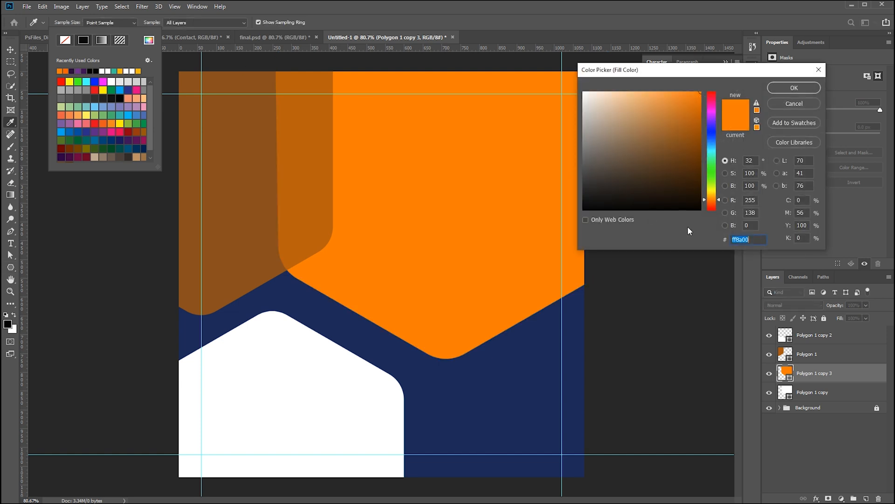
click(753, 239)
double_click(753, 239)
key(Return)
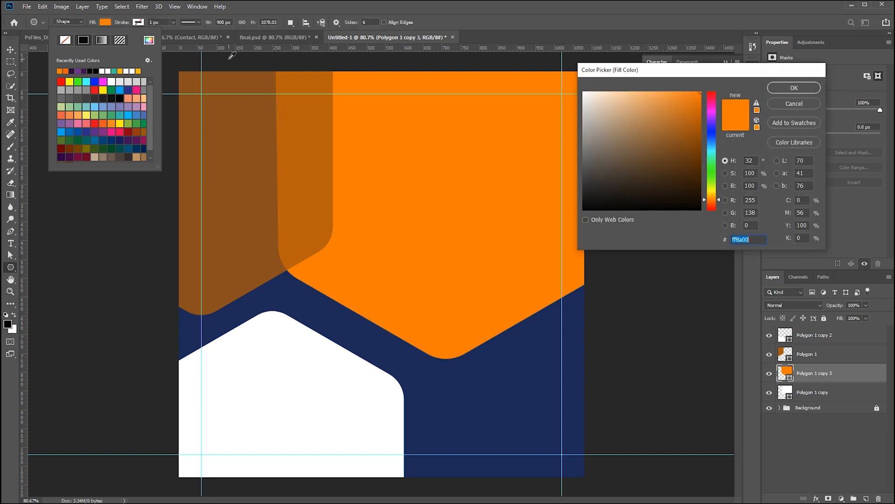
click(188, 41)
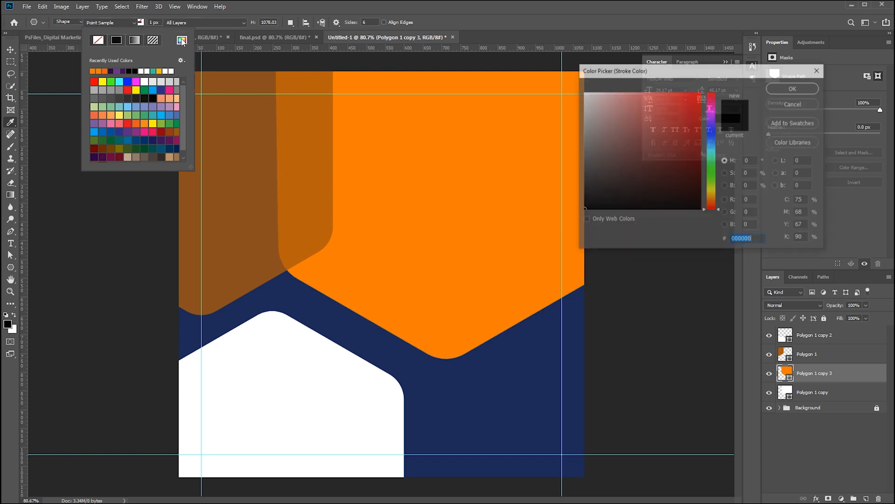
key(Return)
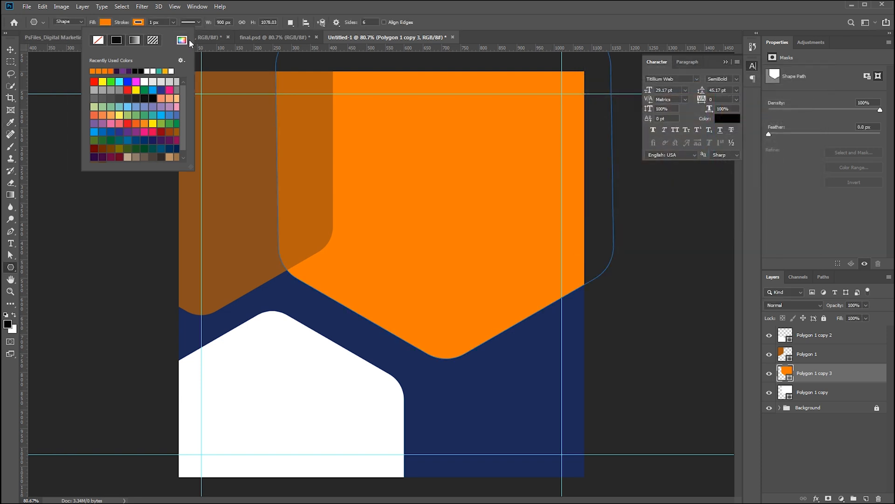
- Remove the enlarged hexagon copy's fill and set its stroke width to 3 px
click(102, 21)
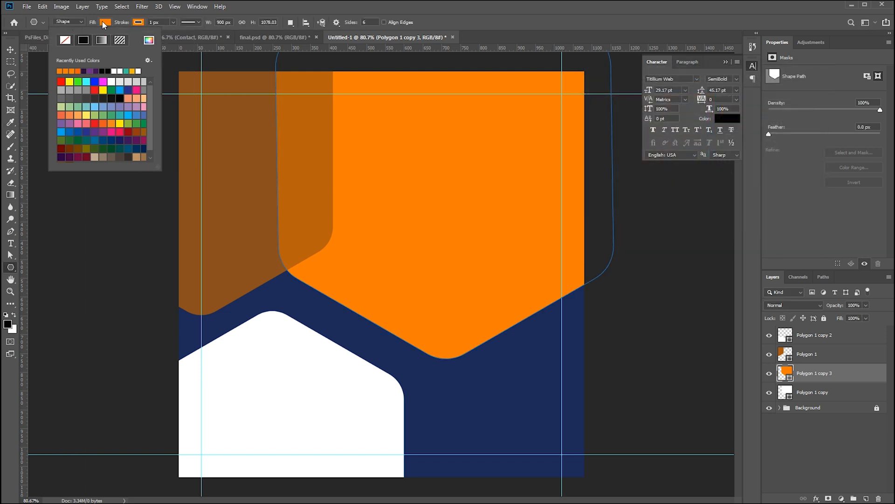
click(66, 40)
click(148, 22)
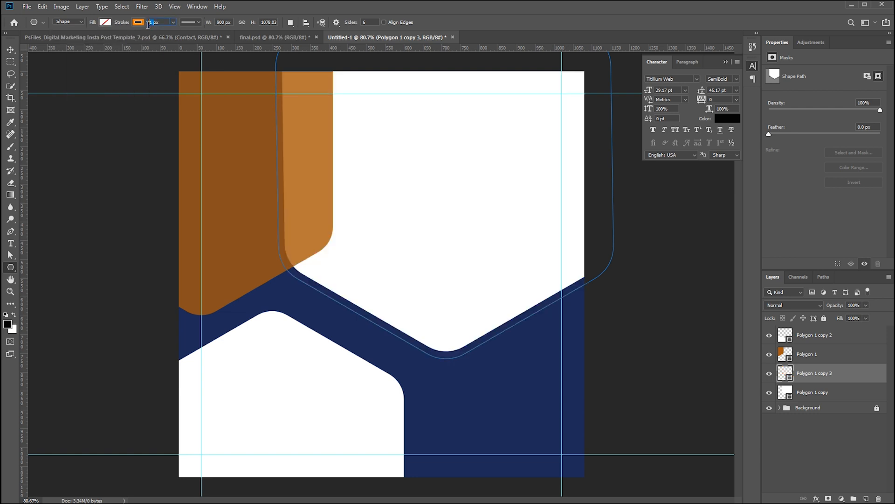
text(3px)
key(Return)
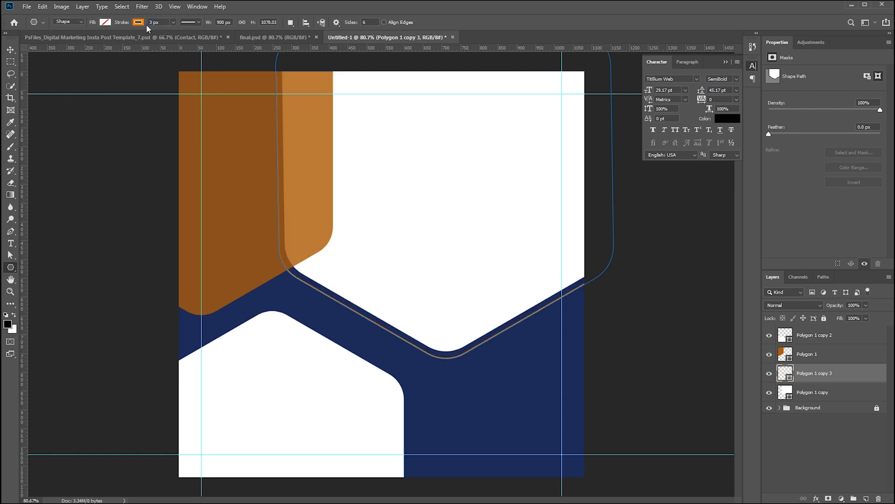
key(v)
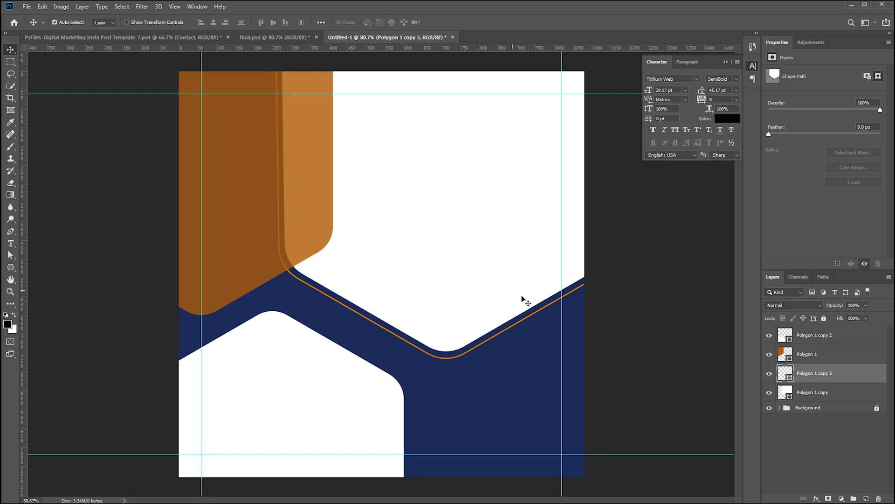
- Duplicate the lower-left white hexagon and enlarge the copy around its centre to about 743 × 936 px
click(324, 374)
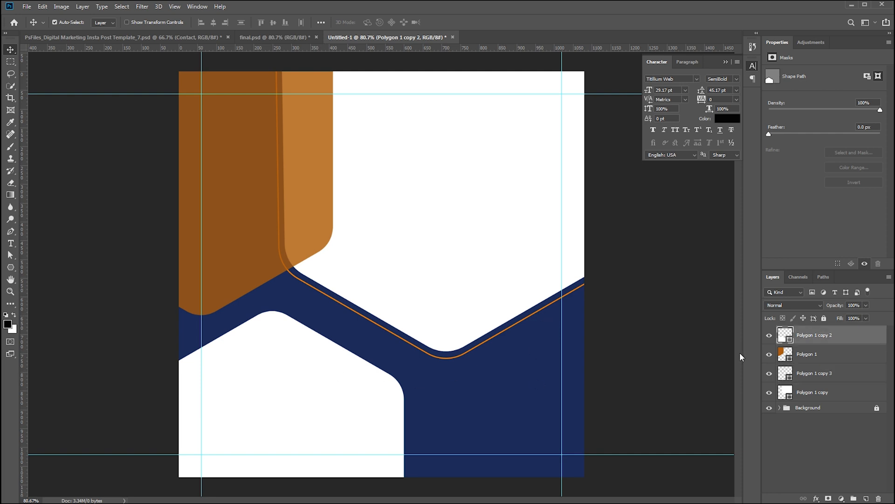
key(ctrl+j)
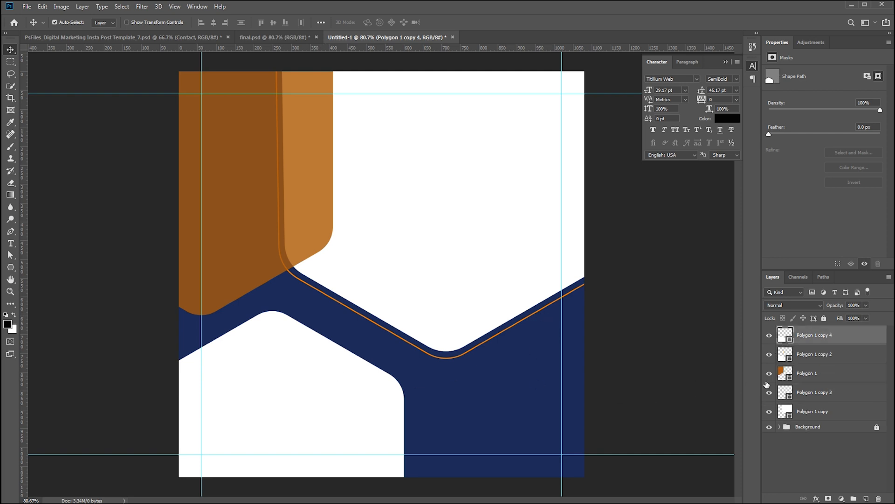
key(ctrl+t)
drag(404, 312, 415, 306)
key(Return)
- Remove the fill of the lower-left hexagon's enlarged copy and set its stroke colour to orange (ff8a00)
key(u)
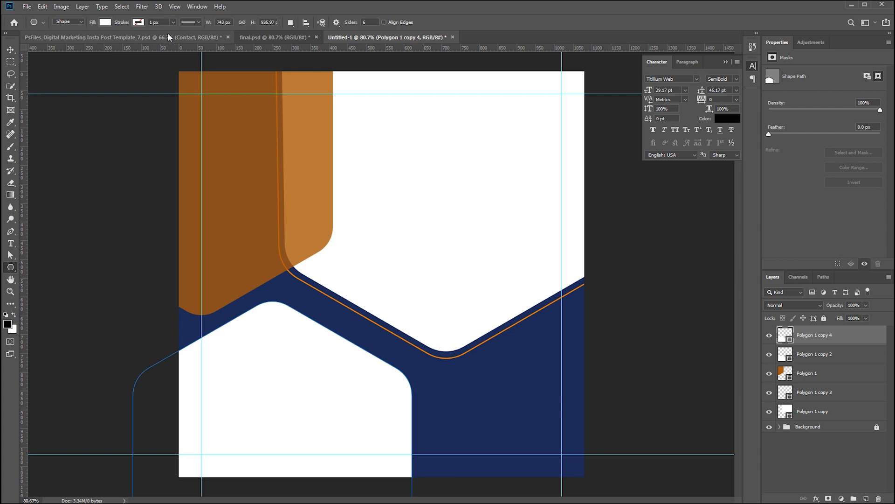
click(107, 23)
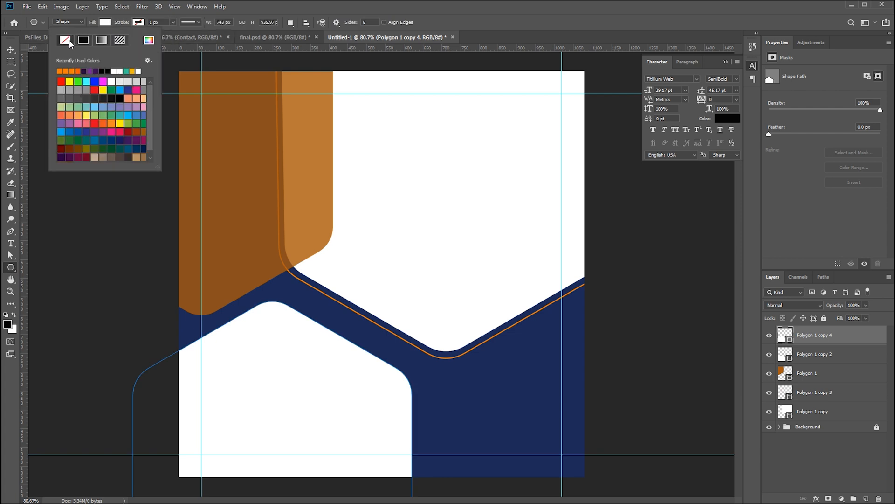
click(65, 40)
click(139, 23)
click(138, 22)
click(182, 40)
click(260, 162)
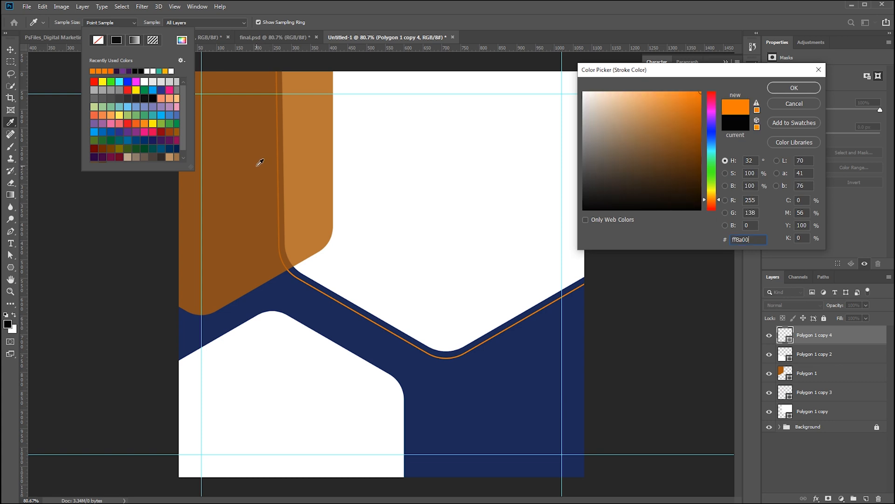
key(Return)
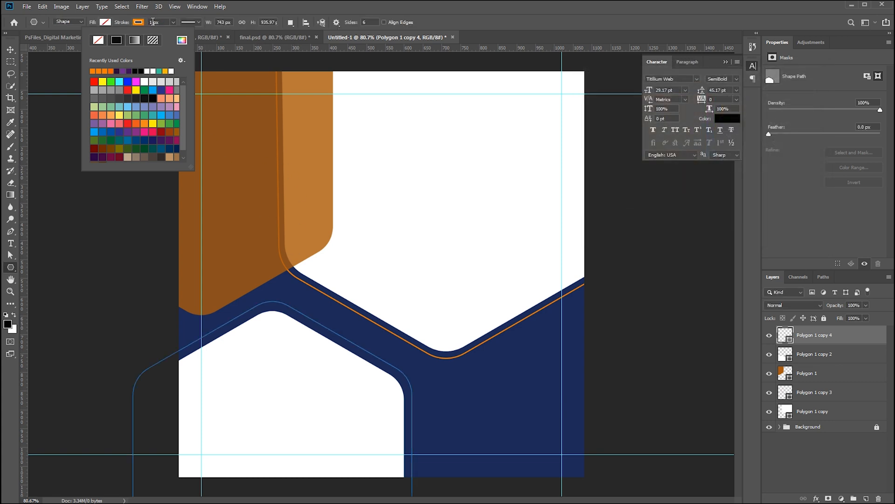
- Set the lower-left hexagon outline's stroke width to 3 px and nudge the outline down 4 px
click(153, 22)
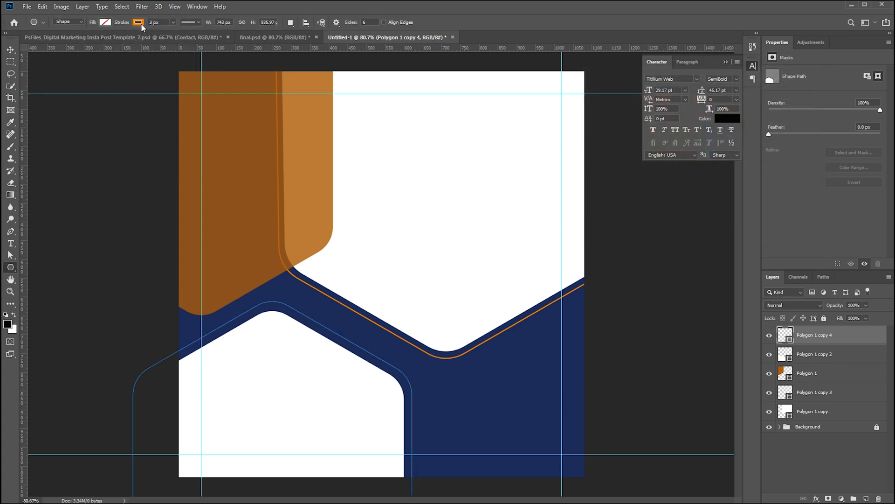
key(v)
key(Down)
key(Down)
key(Down)
key(Down)
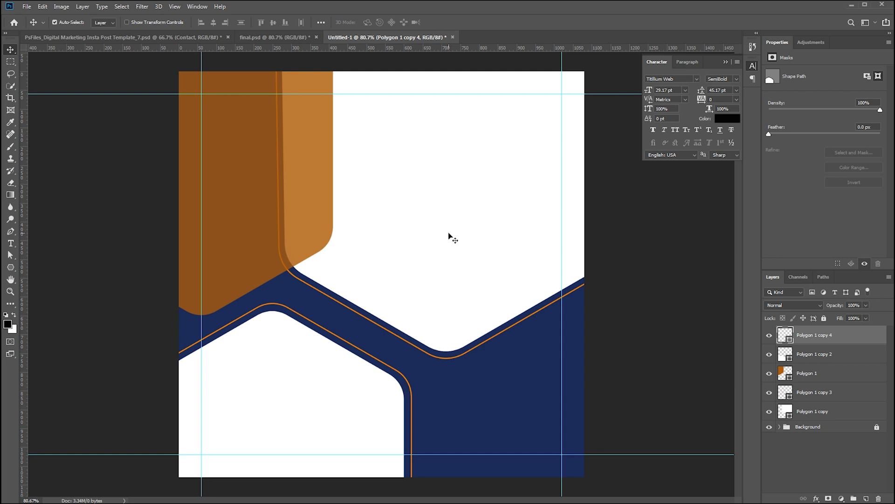
drag(452, 226, 417, 304)
key(ctrl+t)
drag(575, 430, 483, 294)
drag(411, 252, 487, 370)
key(Return)
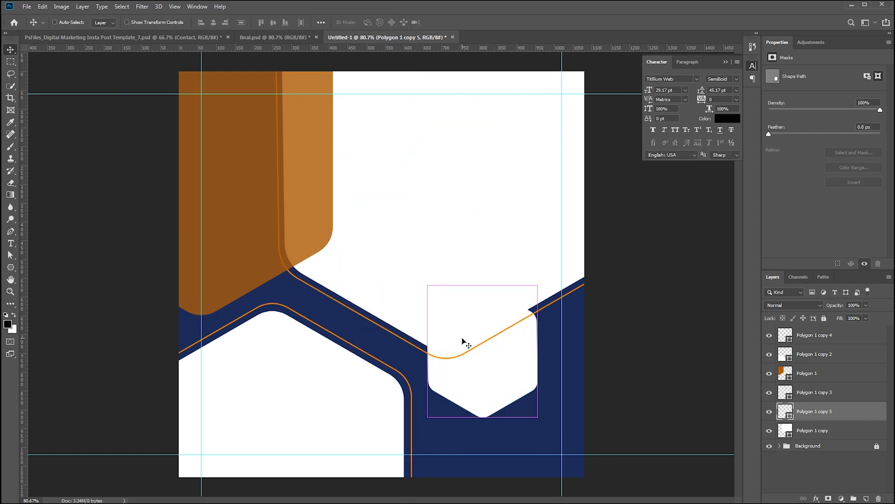
key(ctrl+bracketright)
key(ctrl+bracketright)
key(ctrl+bracketright)
key(ctrl+bracketright)
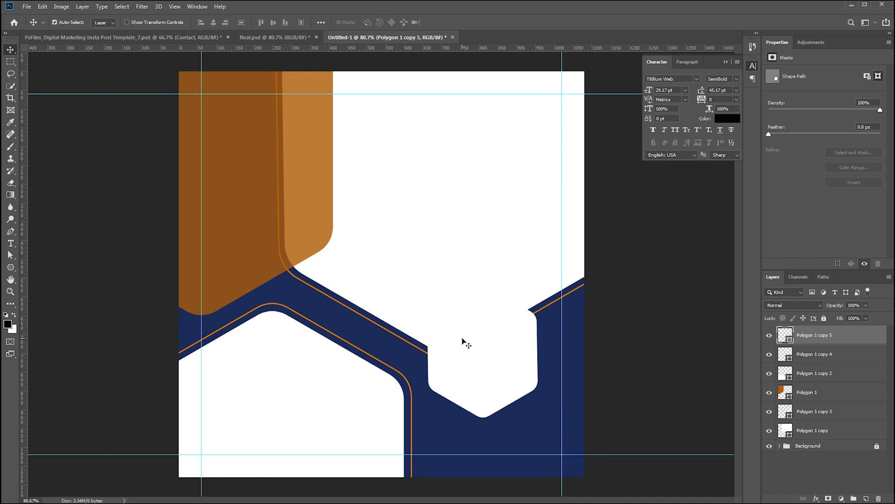
key(Delete)
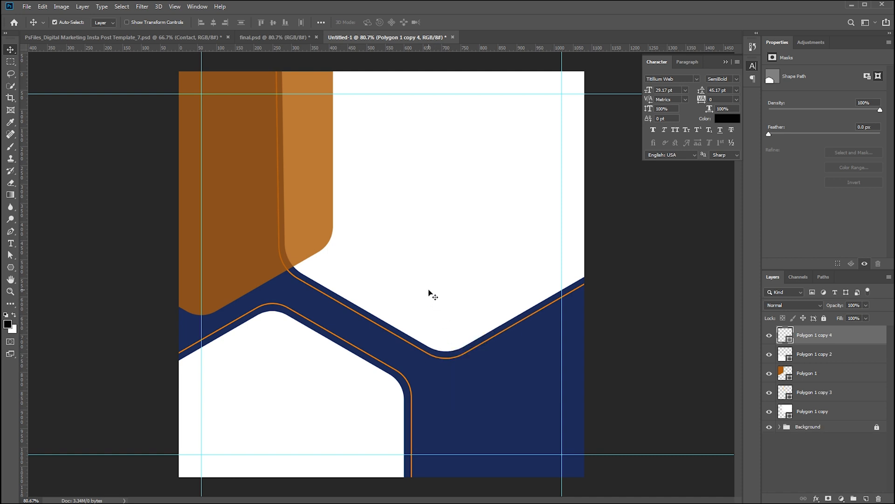
- Nudge the thin orange outline of the large upper-right hexagon slightly downward
click(401, 286)
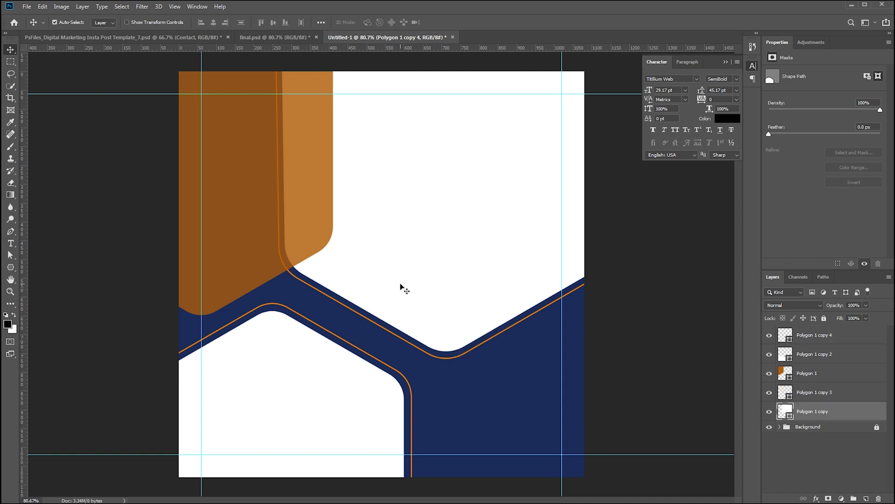
click(367, 321)
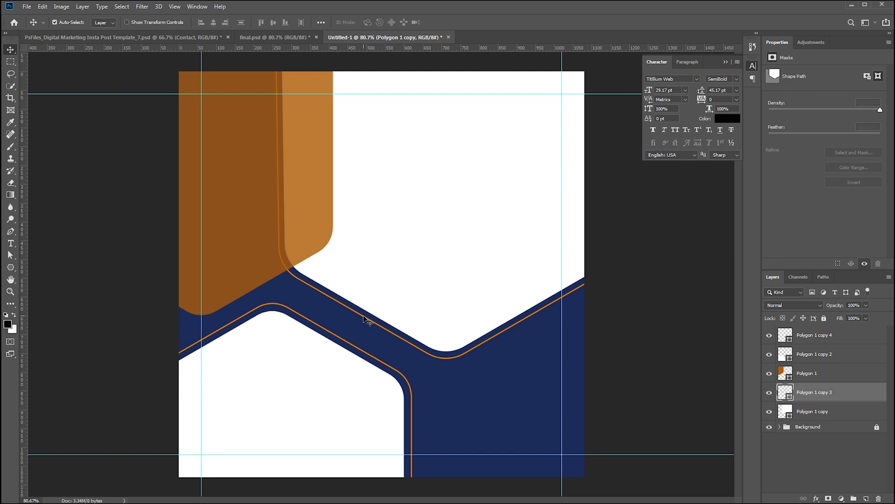
click(628, 353)
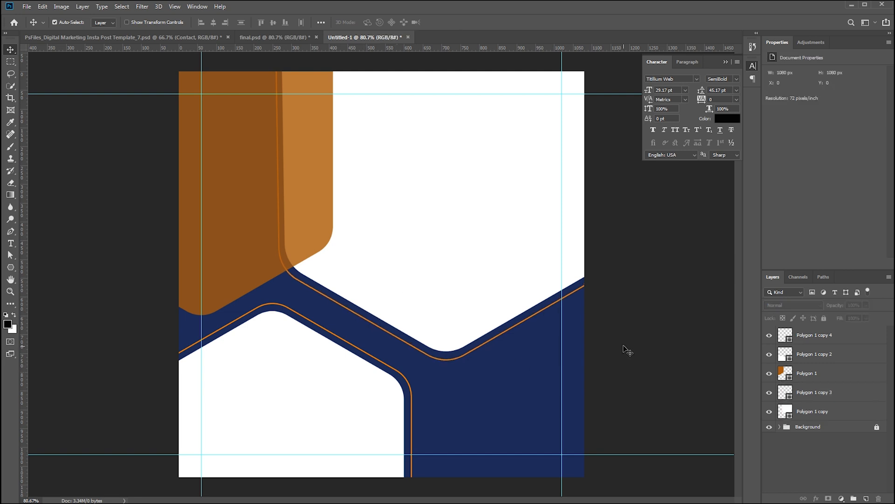
click(506, 335)
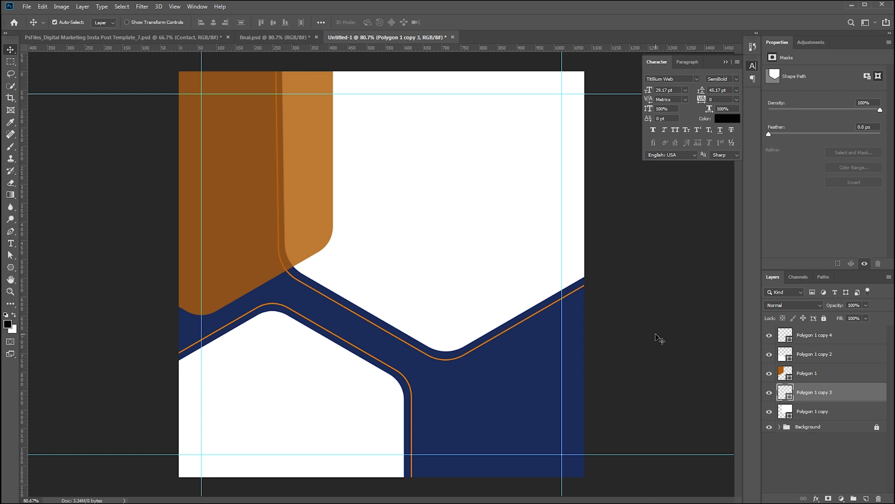
click(696, 352)
- Group all the hexagon and outline layers and name the group Design
click(808, 375)
click(809, 410)
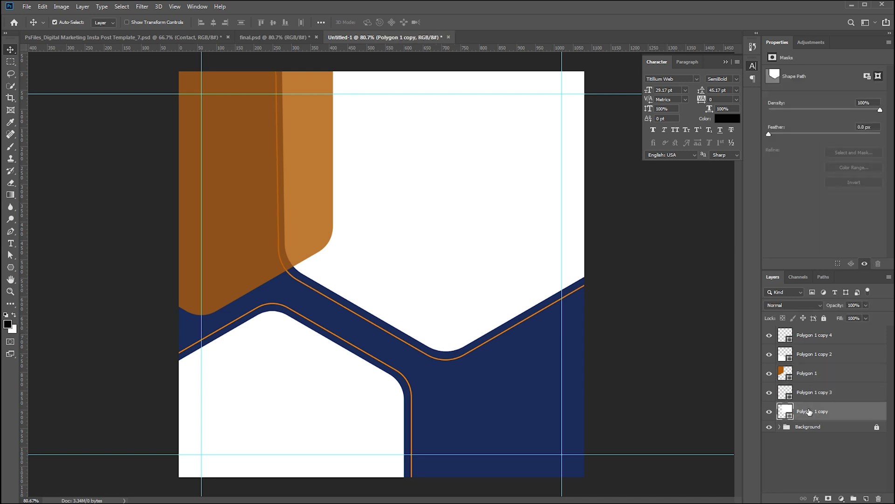
shift+click(809, 342)
key(ctrl+g)
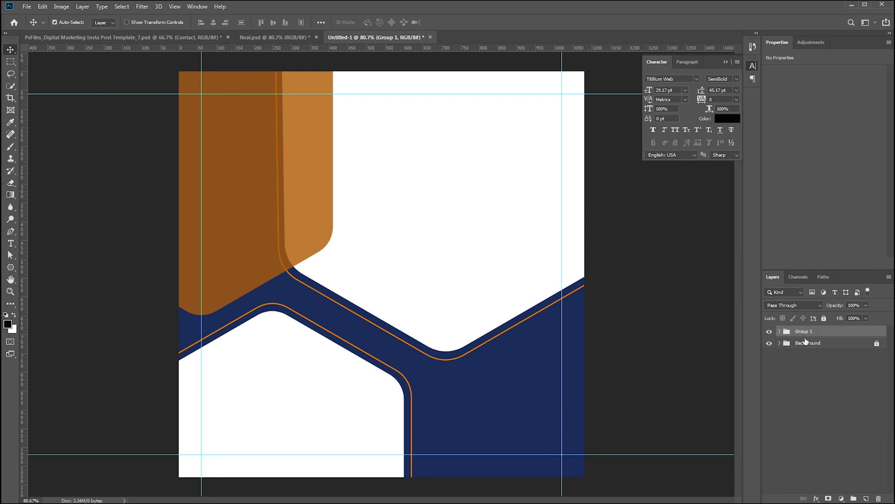
double_click(802, 331)
text(Design)
key(Return)
- Copy the whole Text group from final.psd into the post and position it along the left vertical guide
click(259, 39)
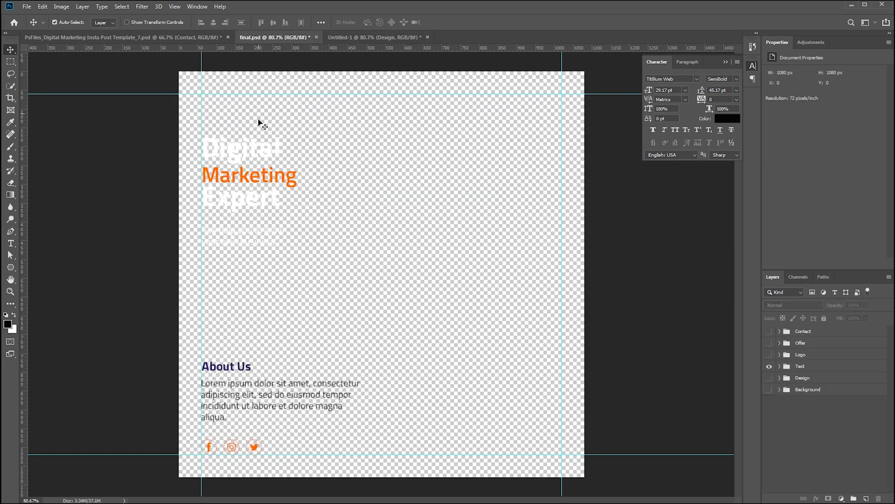
click(217, 150)
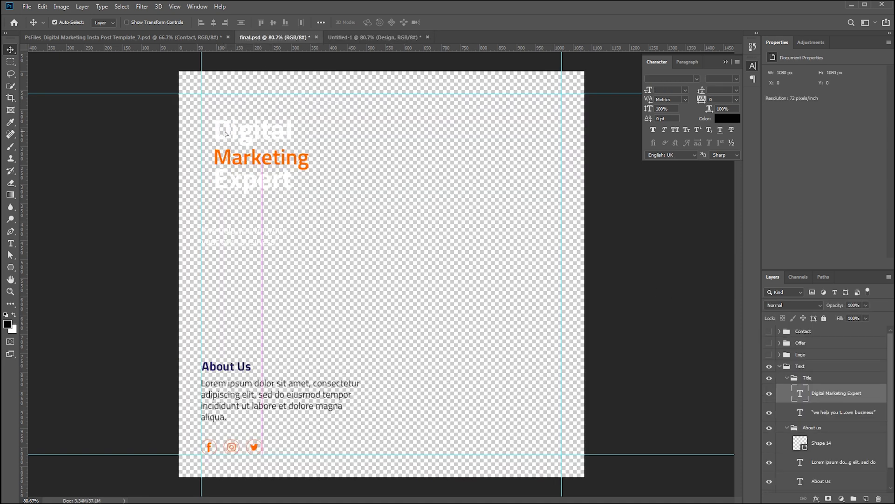
click(103, 22)
click(103, 31)
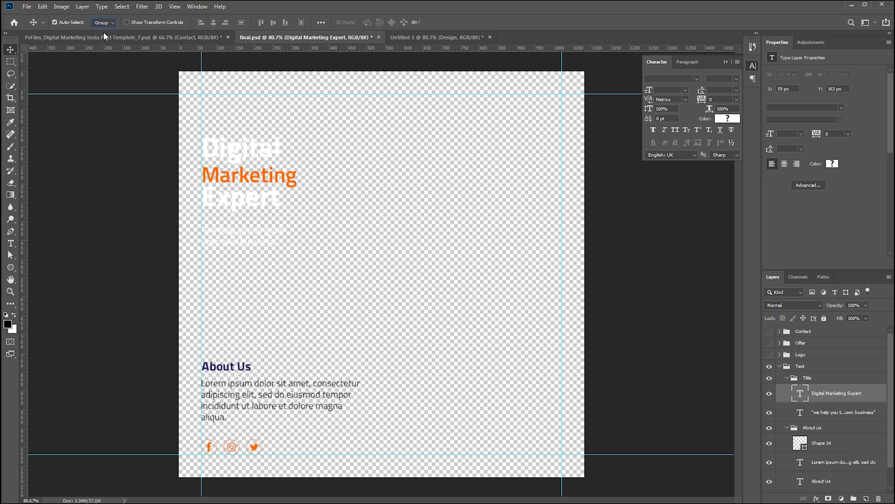
drag(205, 150, 267, 206)
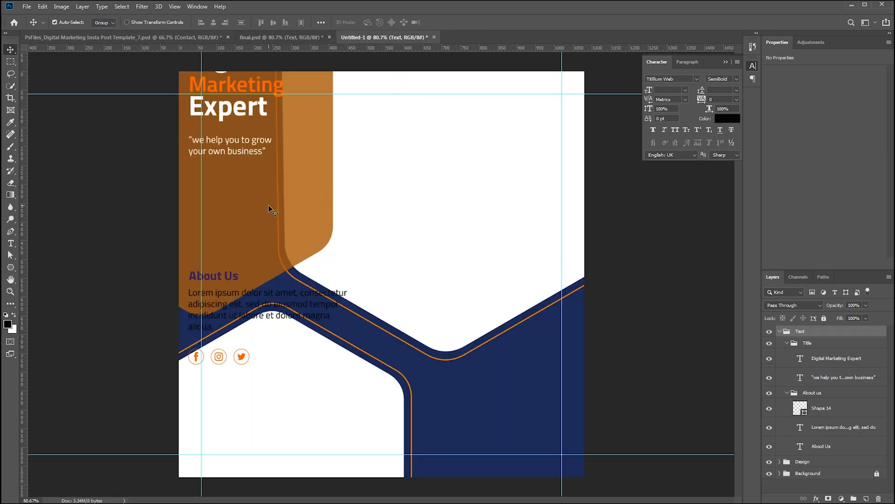
drag(223, 116, 233, 202)
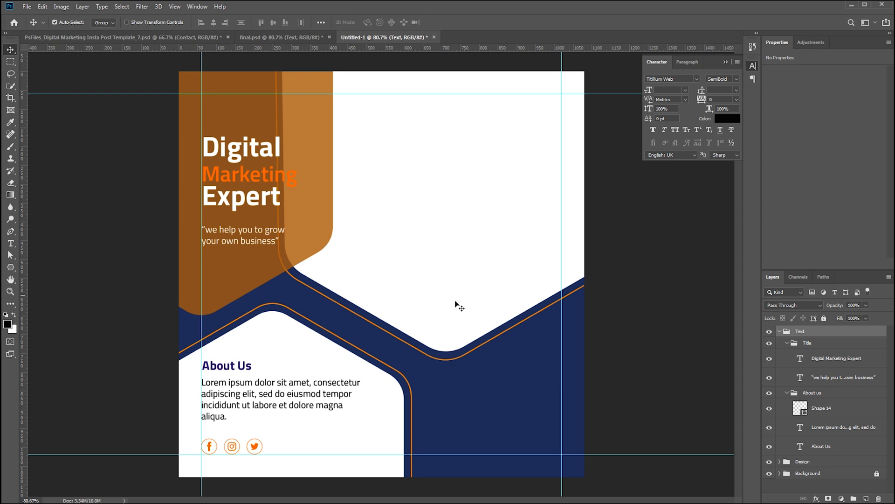
key(Right)
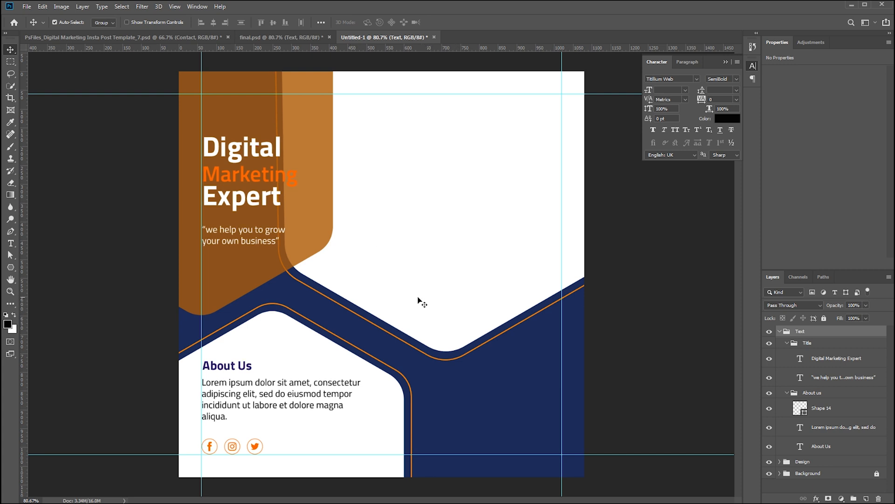
- Switch auto-selection to Layer, shift the Digital Marketing Expert title slightly left to the guide, and collapse the Text group
click(102, 22)
click(100, 37)
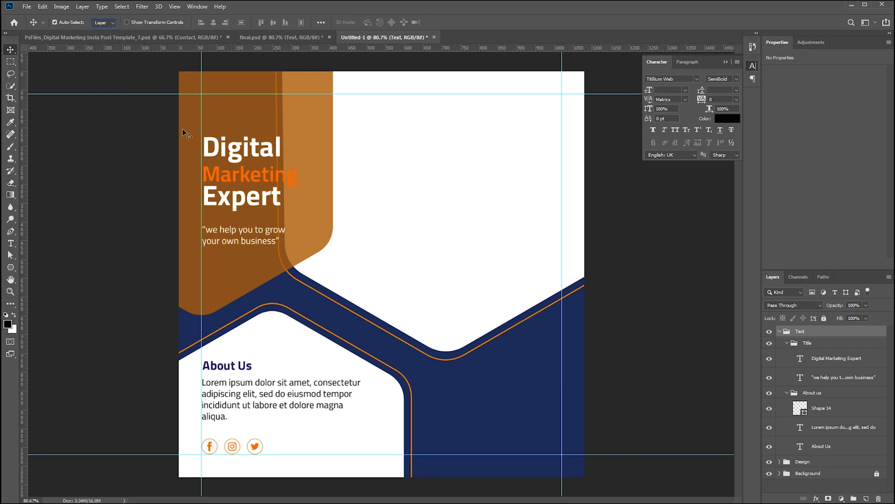
click(216, 151)
drag(216, 152, 215, 152)
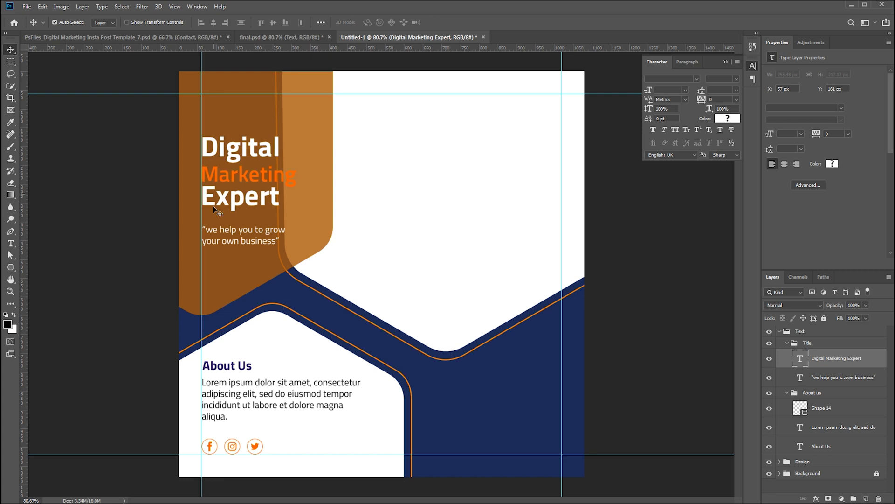
click(216, 234)
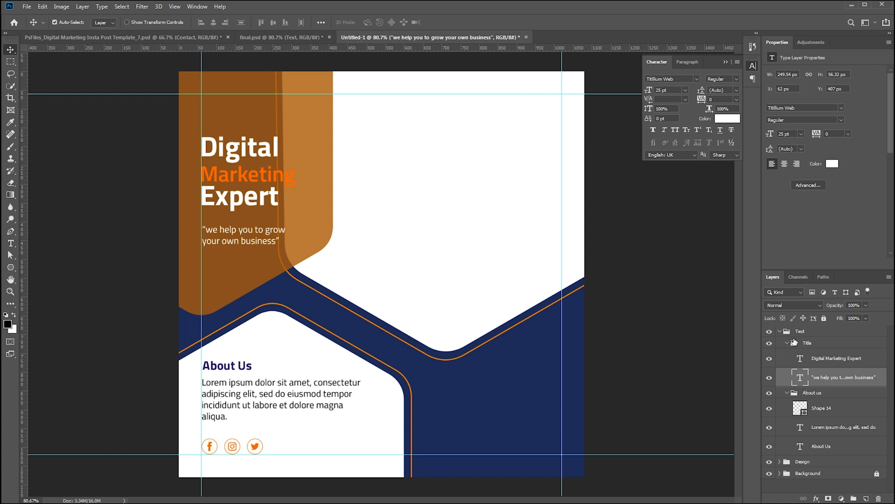
click(780, 331)
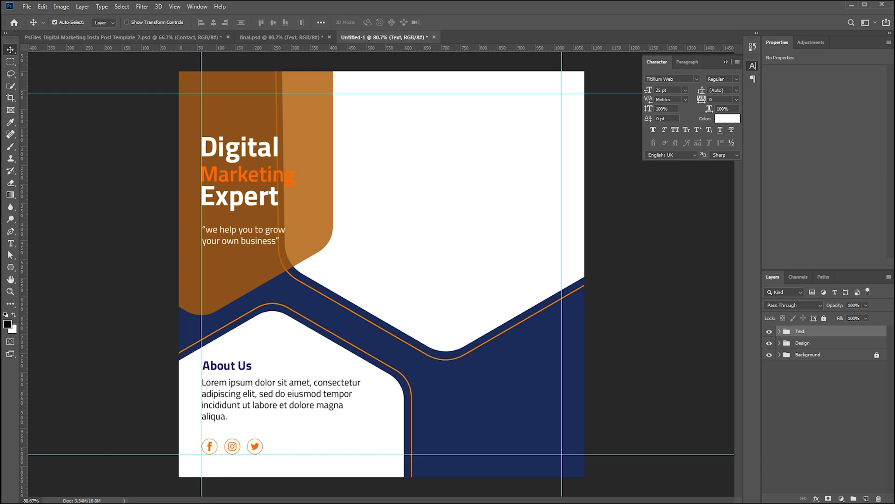
- Place the closeup-smiling-coworkers-using-tablet-outdoors photo from the file folder over the post's upper area and scale it to 87.59%
key(alt+Tab)
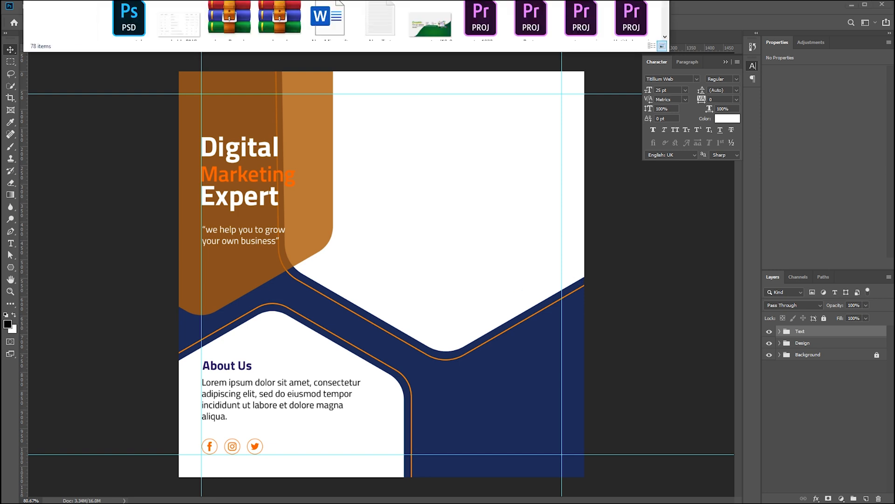
key(Return)
drag(397, 23, 459, 184)
drag(467, 170, 467, 169)
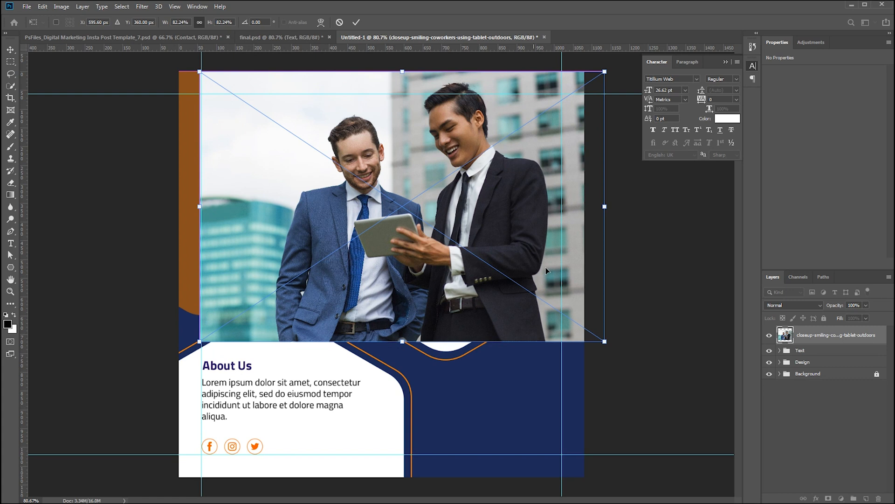
drag(604, 342, 636, 339)
drag(541, 250, 542, 258)
drag(624, 360, 618, 355)
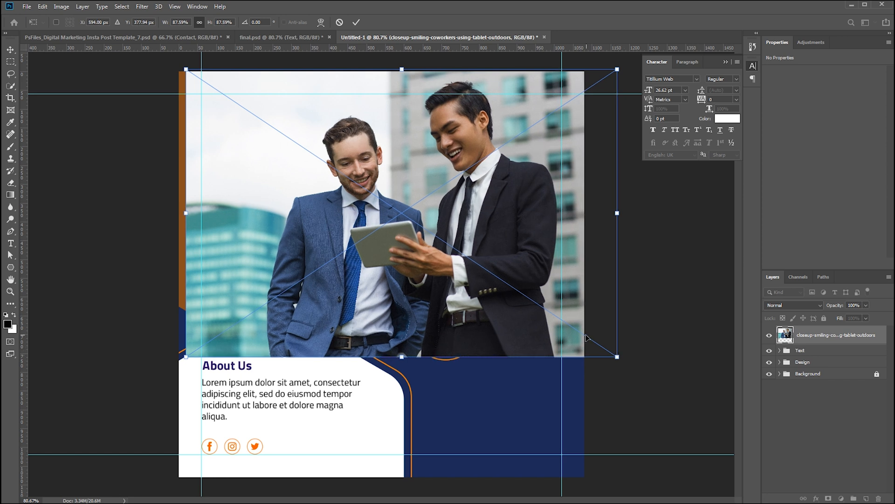
key(Return)
- Move the coworkers photo into the Design group directly above Polygon 1 copy and clip it to that hexagon
drag(801, 339, 788, 363)
click(780, 344)
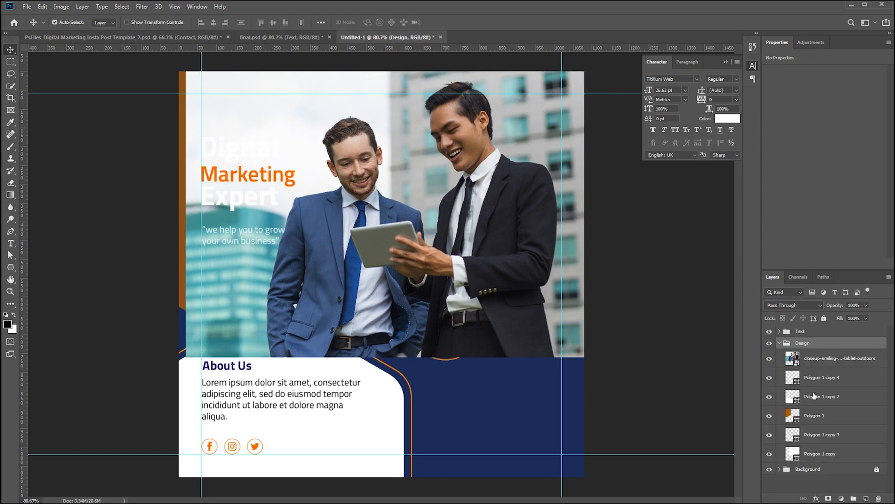
click(810, 456)
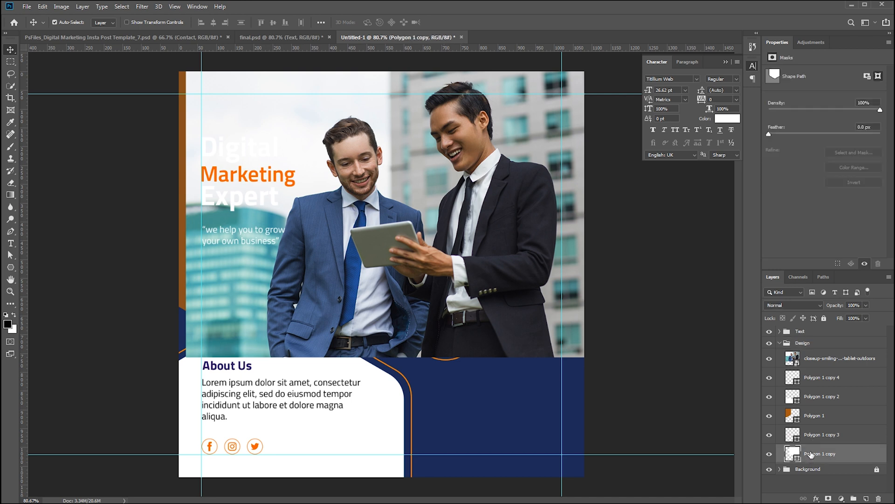
drag(822, 368, 799, 443)
alt+click(799, 444)
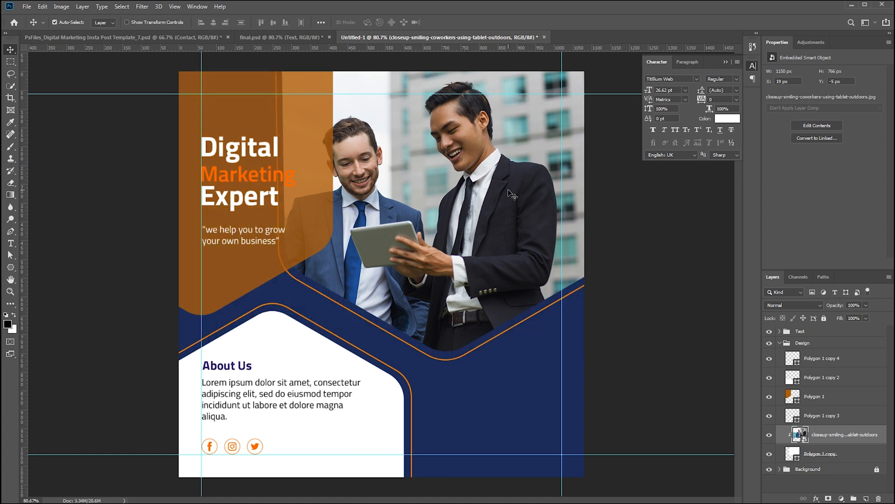
- Nudge the clipped coworkers photo to X 30 px and Y 0 px
key(Down)
key(Down)
key(Down)
key(Down)
key(Down)
key(Down)
key(Down)
key(Down)
key(Down)
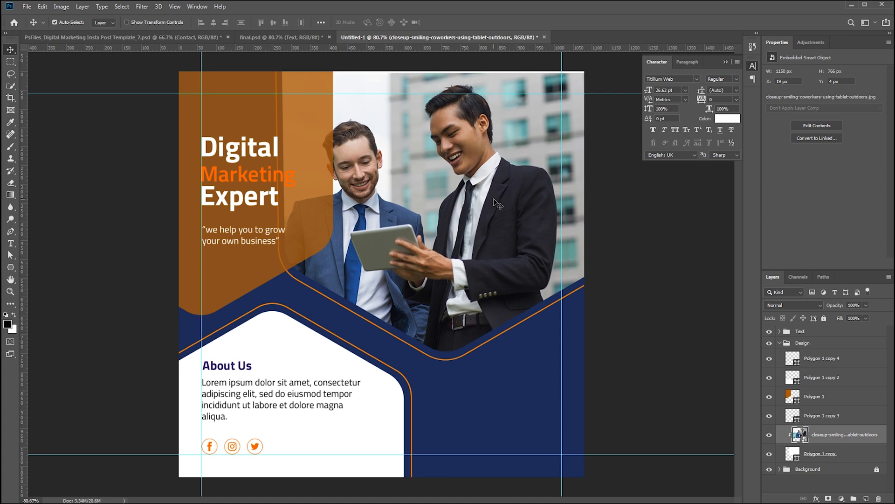
key(Up)
key(Up)
key(Up)
key(Up)
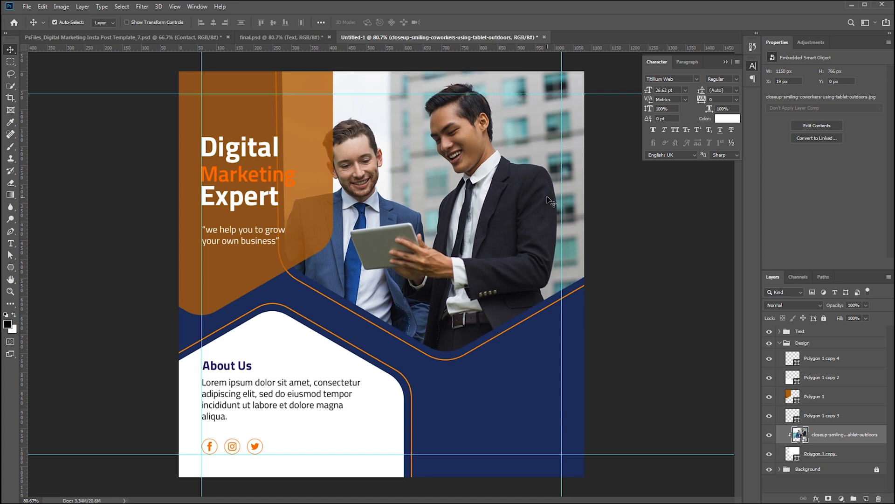
key(Right)
key(Right)
key(Right)
key(Right)
key(Right)
key(Right)
key(Right)
key(Right)
key(Right)
key(Right)
key(Right)
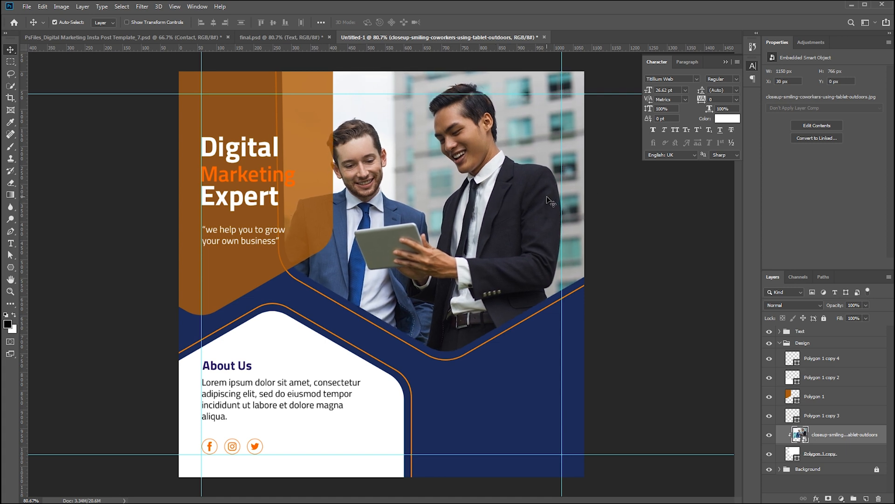
click(662, 212)
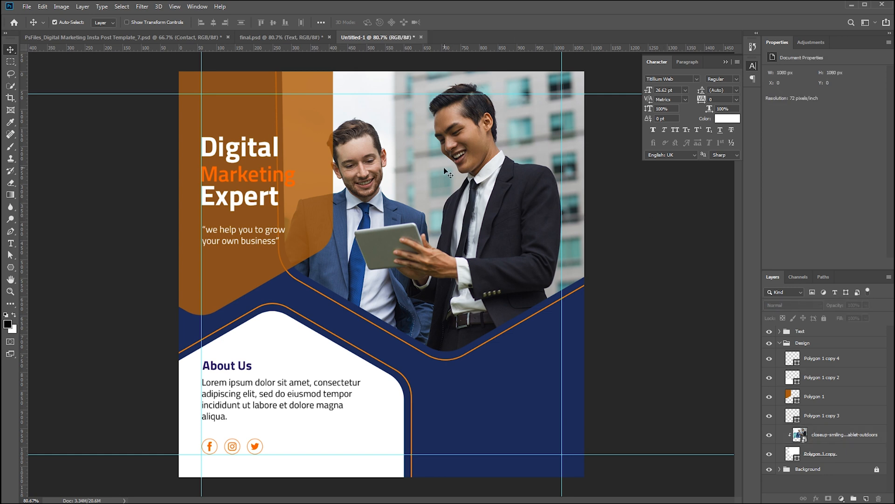
- Try nudging the semi-transparent orange hexagon 17 px to the left
click(312, 116)
key(Left)
key(Left)
key(Left)
key(Left)
key(Left)
key(Left)
key(Left)
key(Left)
key(Left)
key(Left)
key(Left)
key(Left)
key(Left)
key(Left)
key(Left)
key(Left)
key(Left)
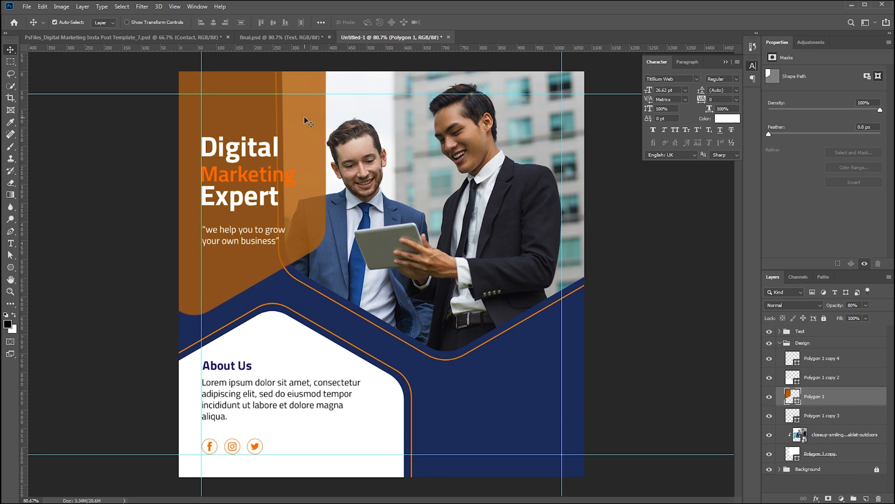
- In final.psd, hide the Text group, show the Logo group, and copy the whole Logo group into the post above the title
click(245, 38)
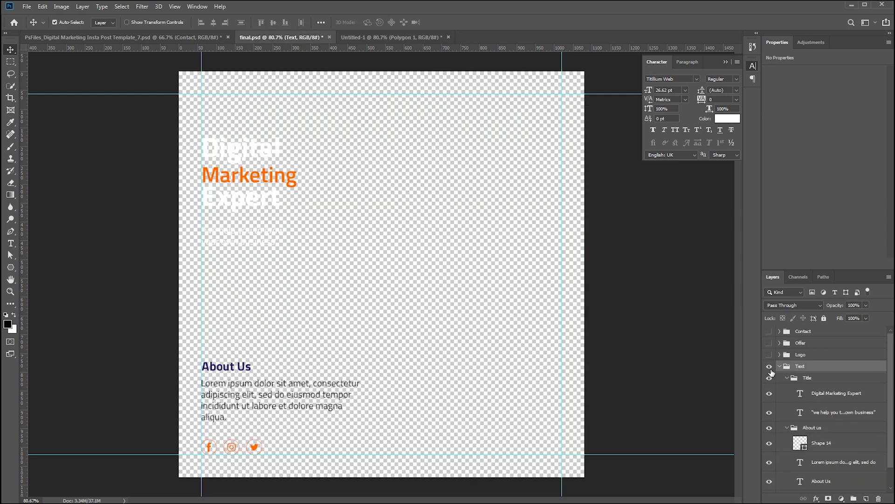
click(770, 366)
click(769, 355)
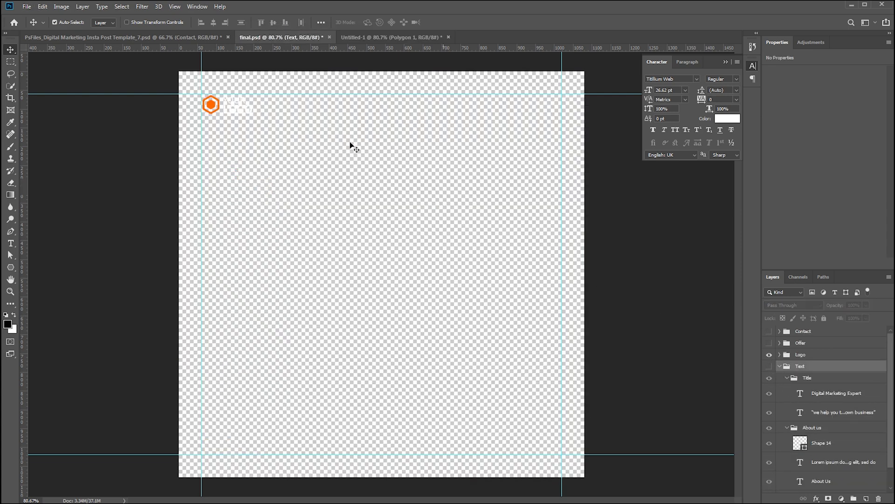
drag(213, 108, 359, 39)
click(273, 39)
click(110, 23)
click(105, 23)
drag(212, 107, 231, 116)
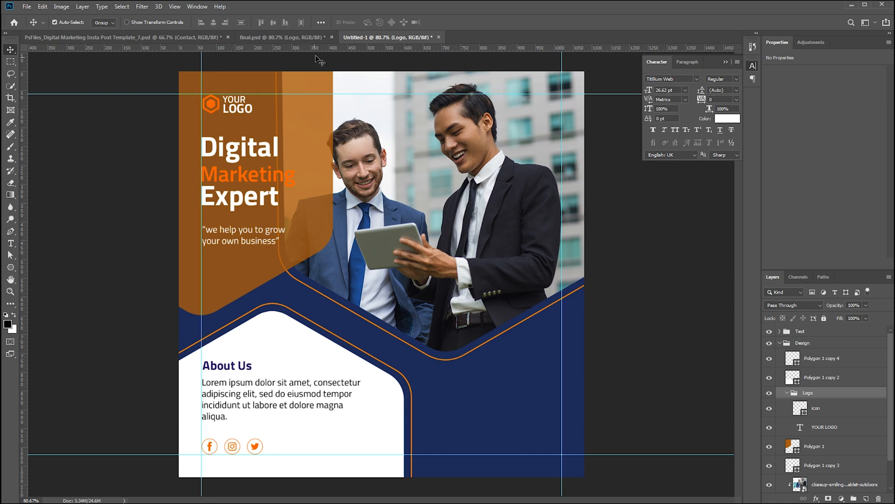
- In final.psd, show only the Offer group and copy it into the post, placing its orange hexagon badge over the photo's lower corner
click(282, 37)
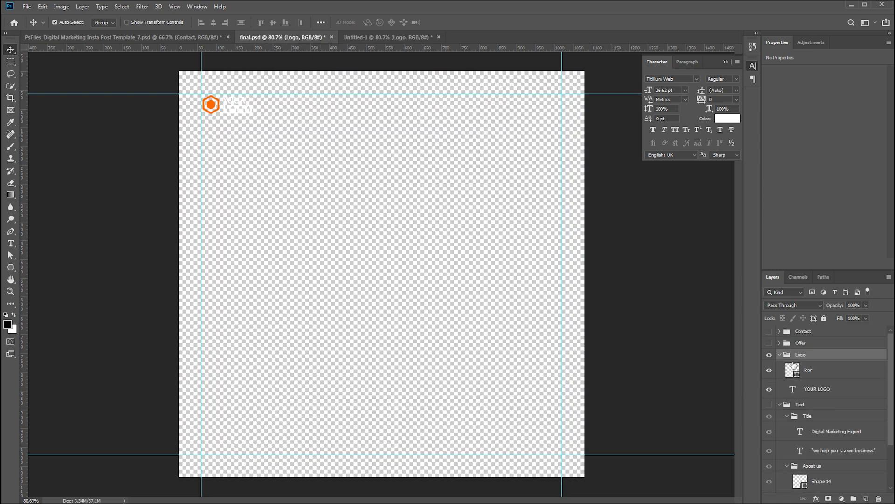
alt+click(769, 344)
drag(496, 302, 470, 303)
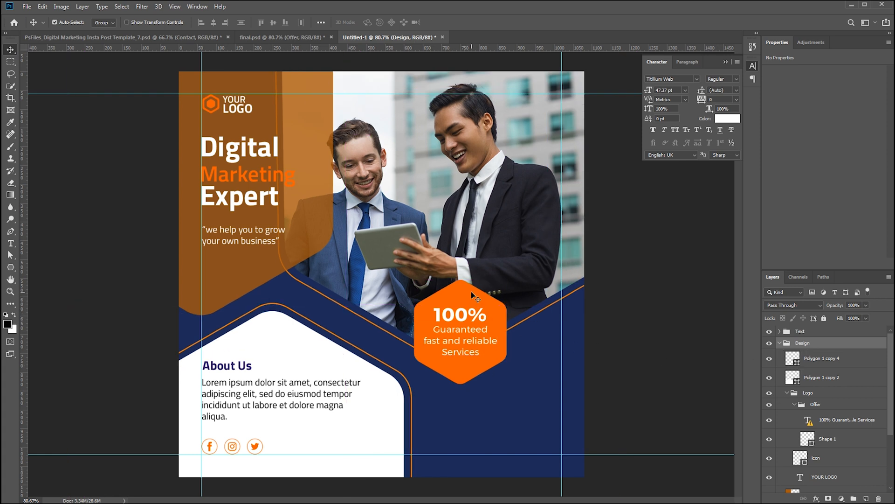
- Move the Offer group out of the Logo group to the top of the layer stack, and collapse the Offer and Design groups
drag(819, 409, 797, 330)
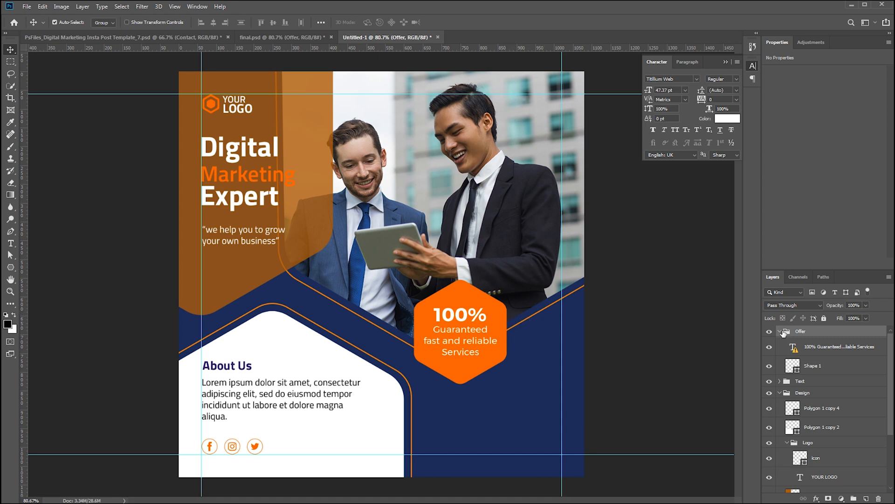
click(780, 331)
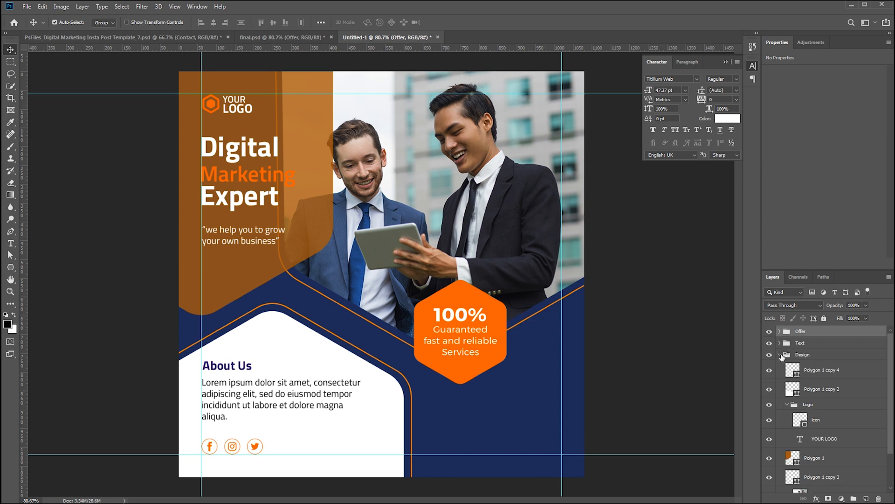
click(780, 354)
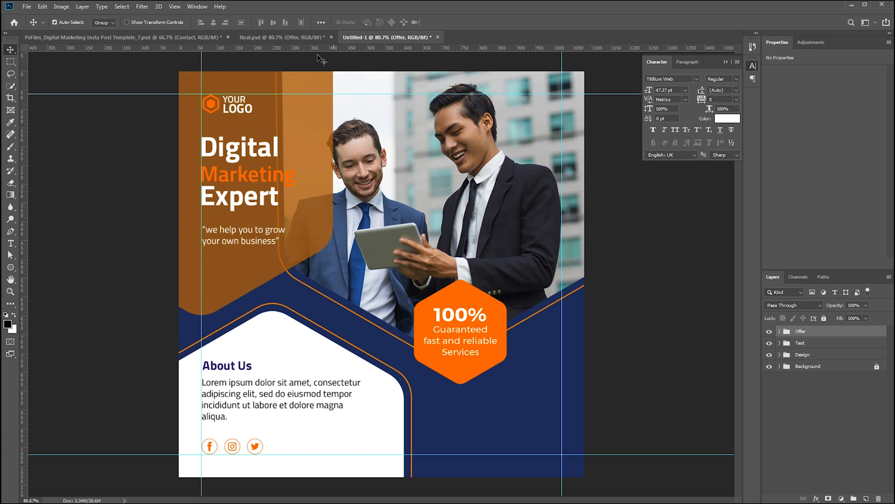
- In final.psd, hide the Offer group, show the Contact group, and copy it into the post's lower-right navy area, leaving it collapsed and deselected
click(287, 38)
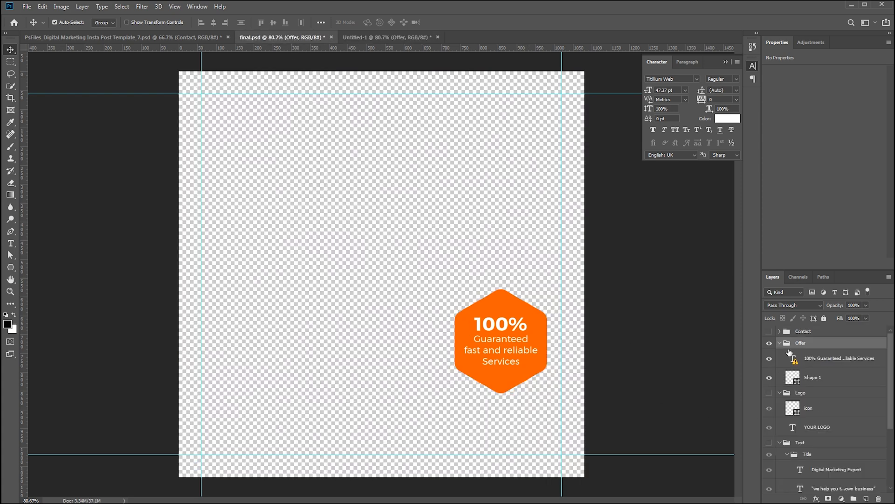
click(770, 344)
click(770, 332)
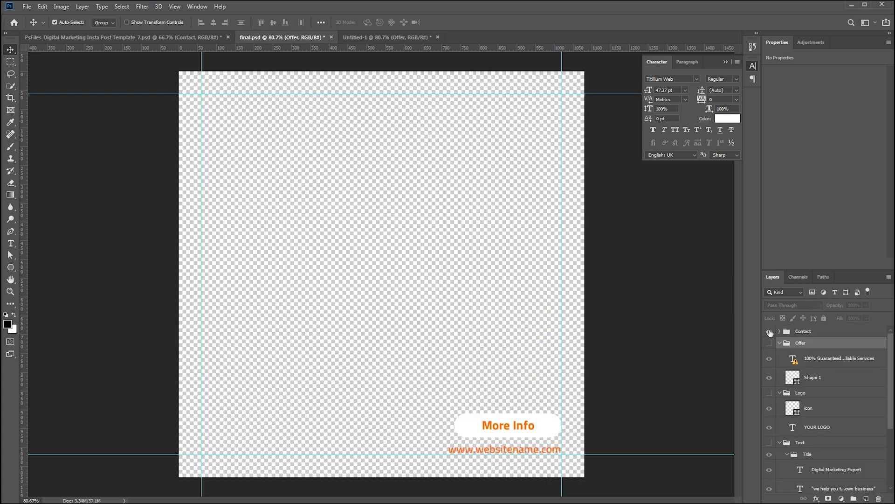
mouse_move(552, 430)
mouse_down()
mouse_move(491, 334)
mouse_move(390, 51)
mouse_move(372, 41)
mouse_move(513, 373)
mouse_move(527, 434)
mouse_move(549, 426)
mouse_move(545, 420)
mouse_move(540, 429)
mouse_up()
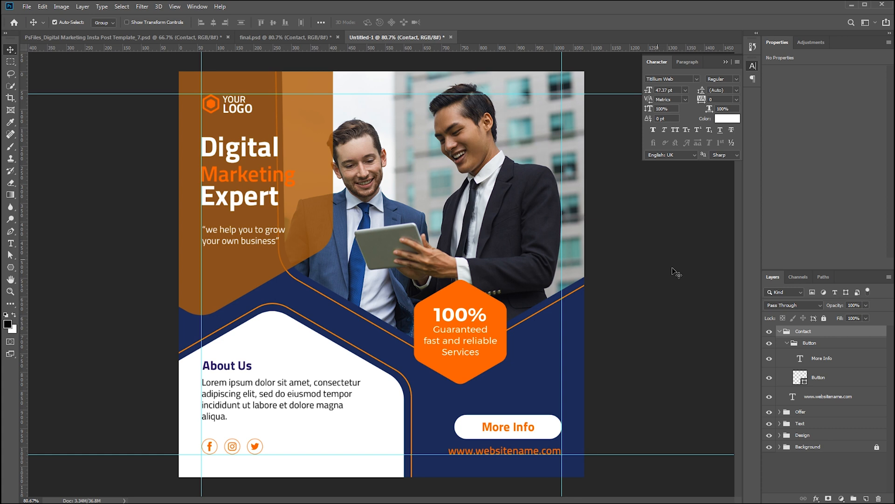
click(781, 332)
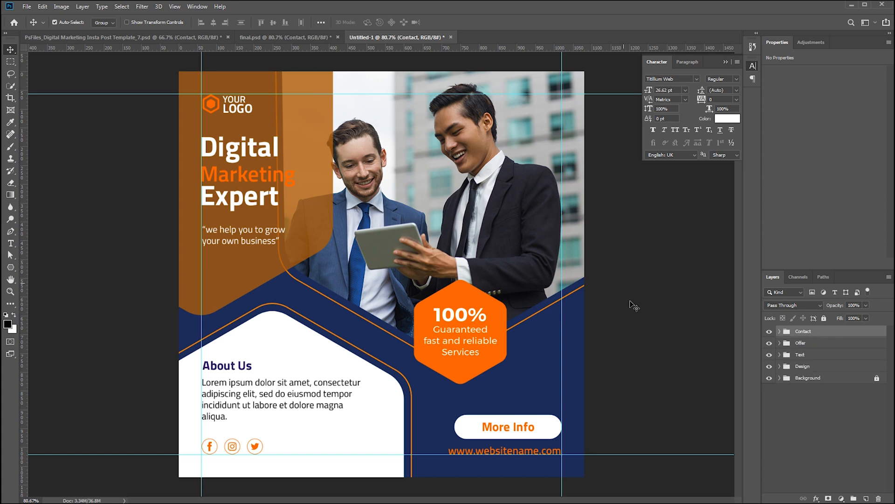
click(664, 348)
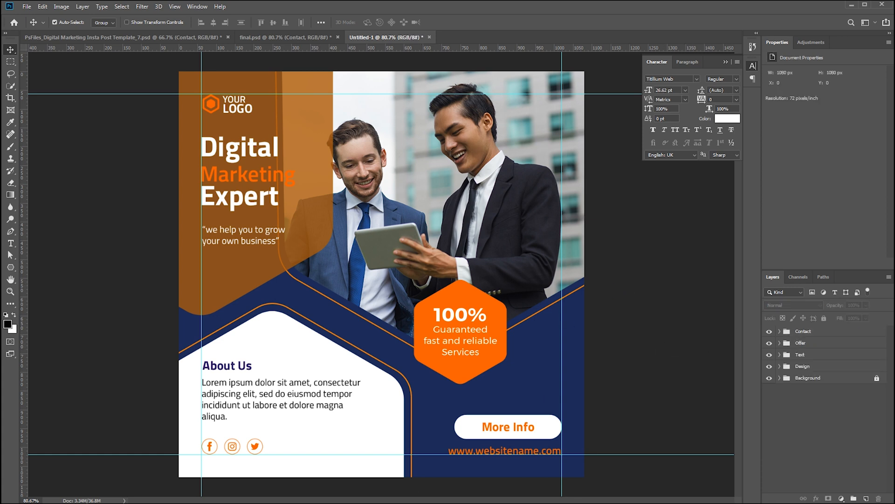